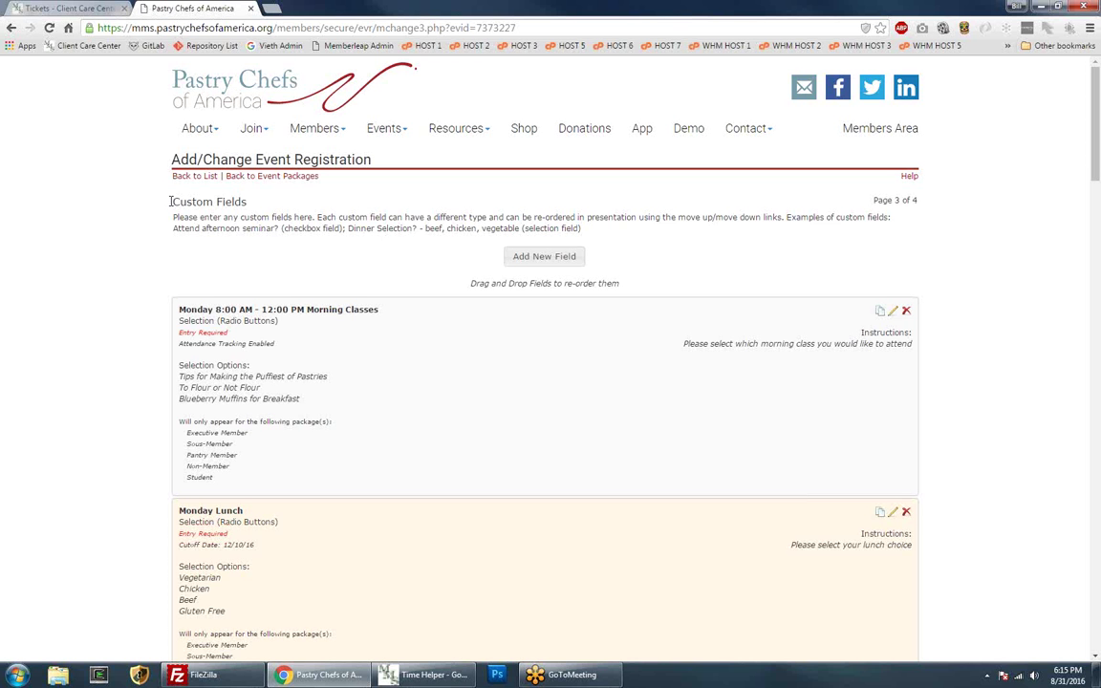
Review the Custom Fields page, including its instructions, the reordering note and the existing registration fields
left_click_drag(156, 182, 585, 229)
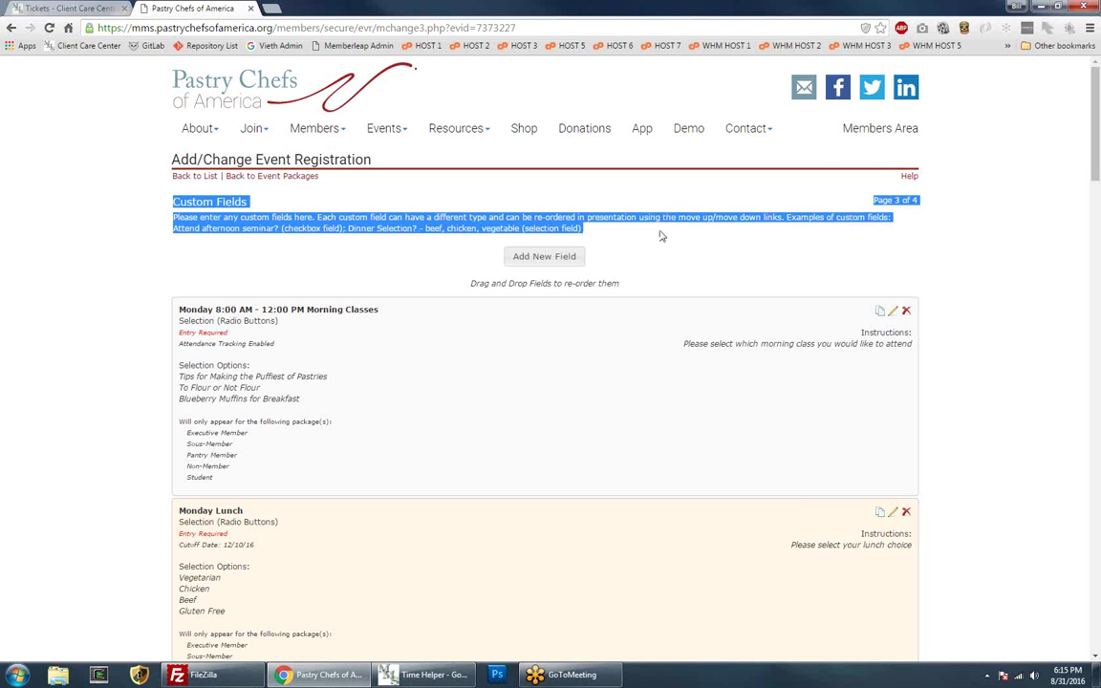
left_click(594, 235)
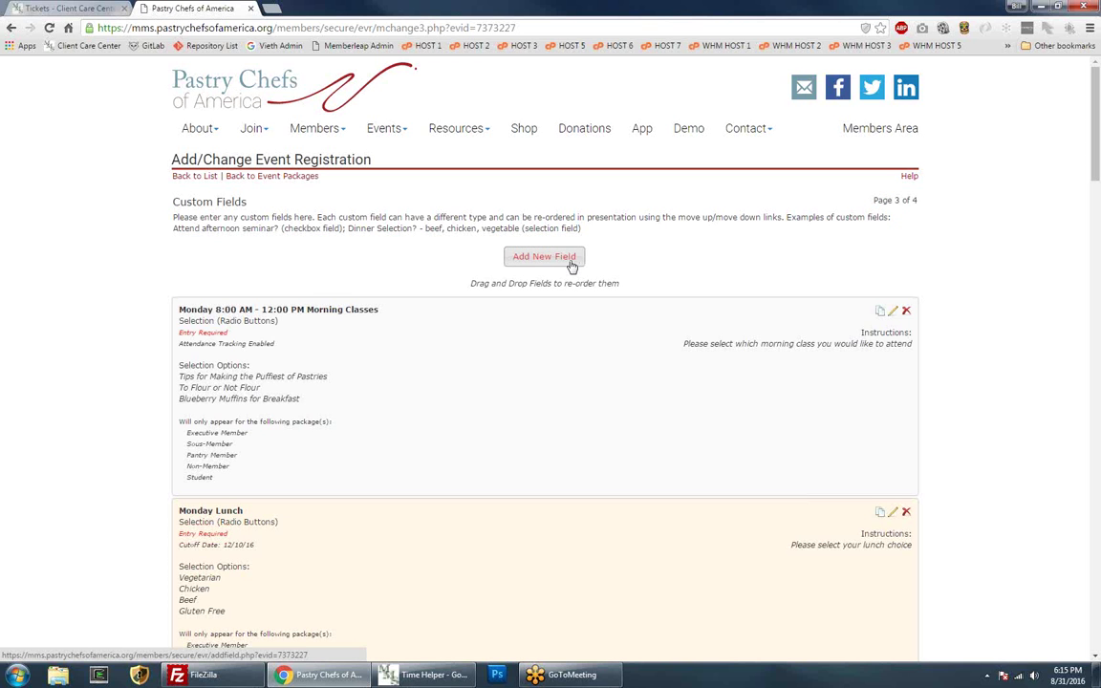
triple_click(479, 283)
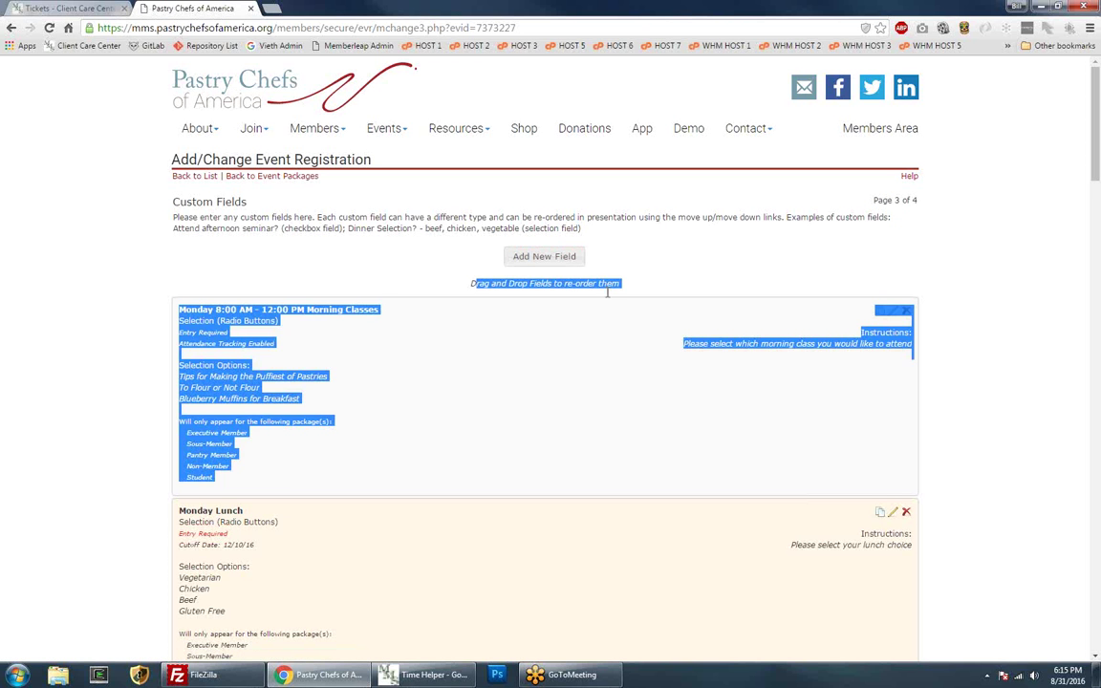
left_click(622, 286)
left_click_drag(623, 287, 474, 284)
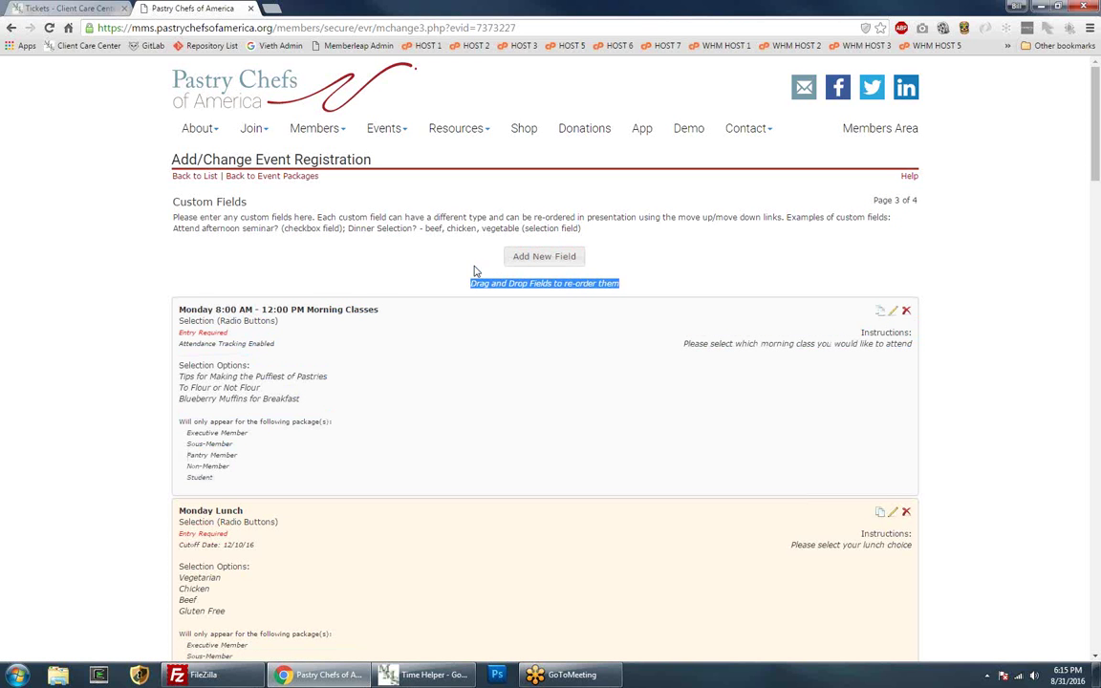
left_click(463, 284)
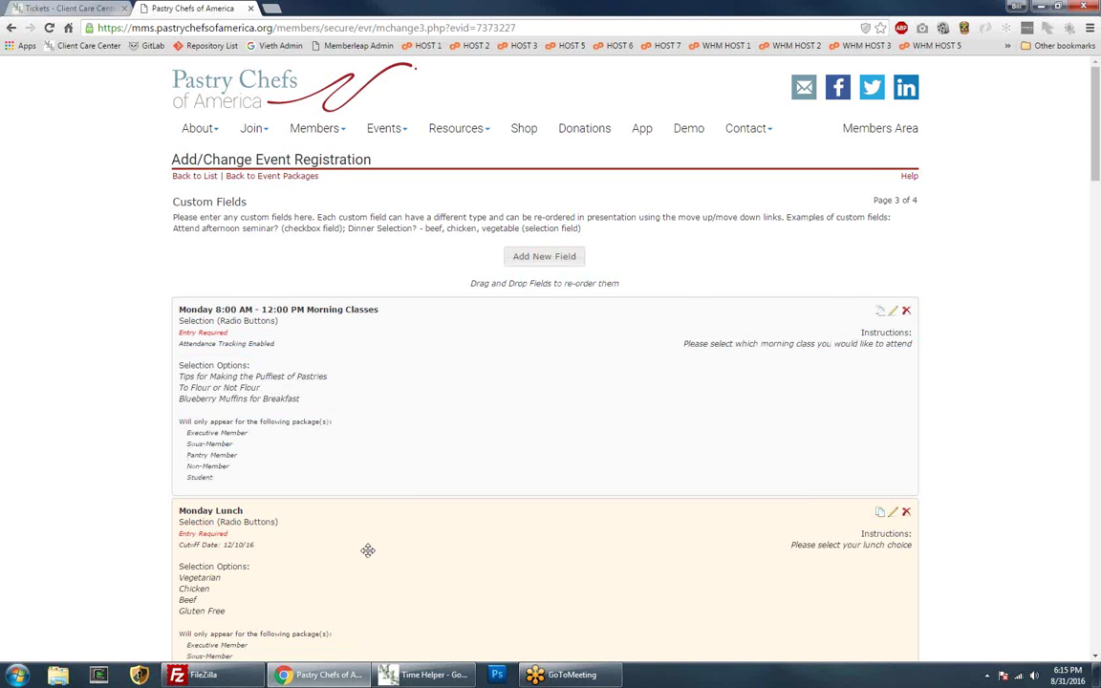
left_click_drag(366, 492, 184, 455)
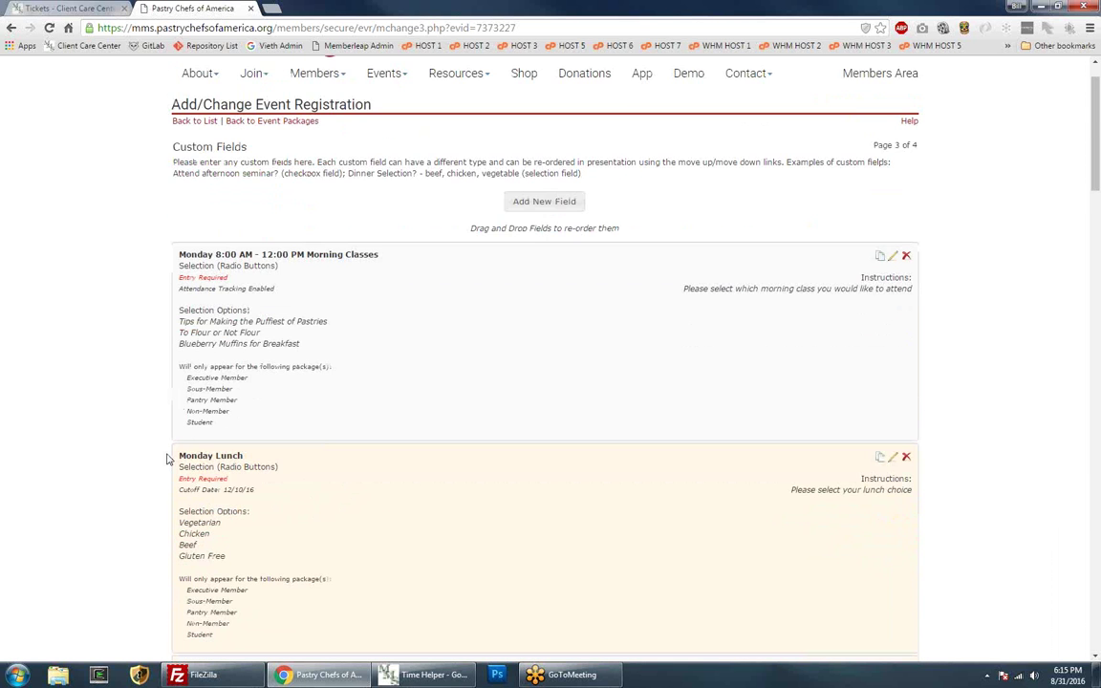
scroll(369, 457, "down", 3)
left_click_drag(369, 456, 359, 525)
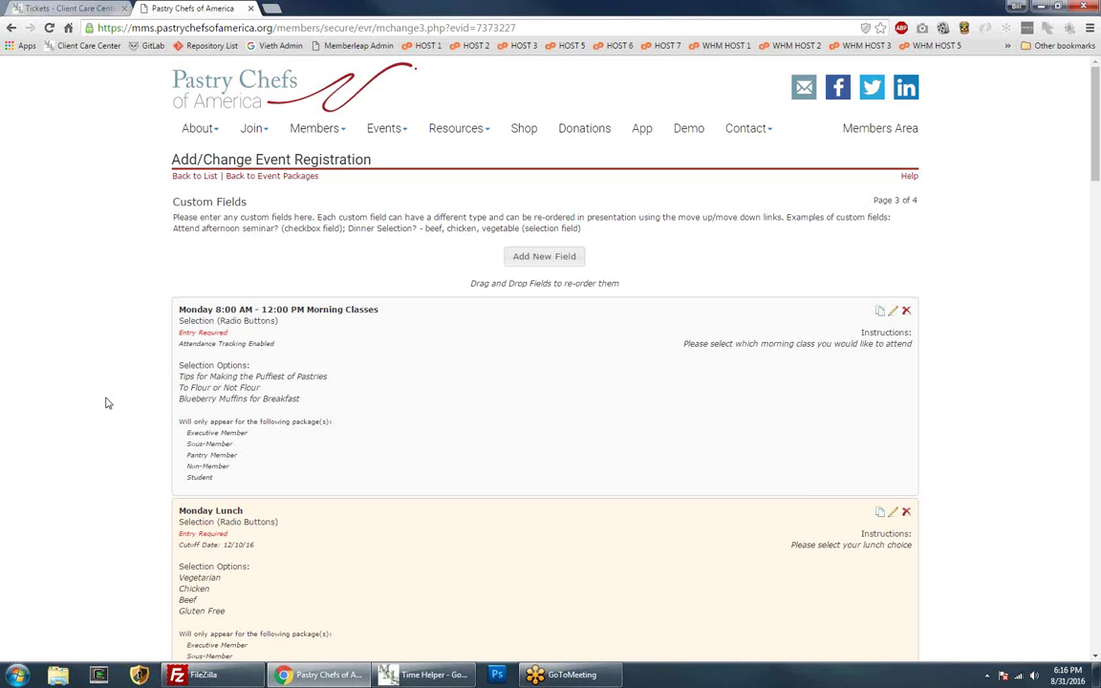
scroll(105, 406, "down", 15)
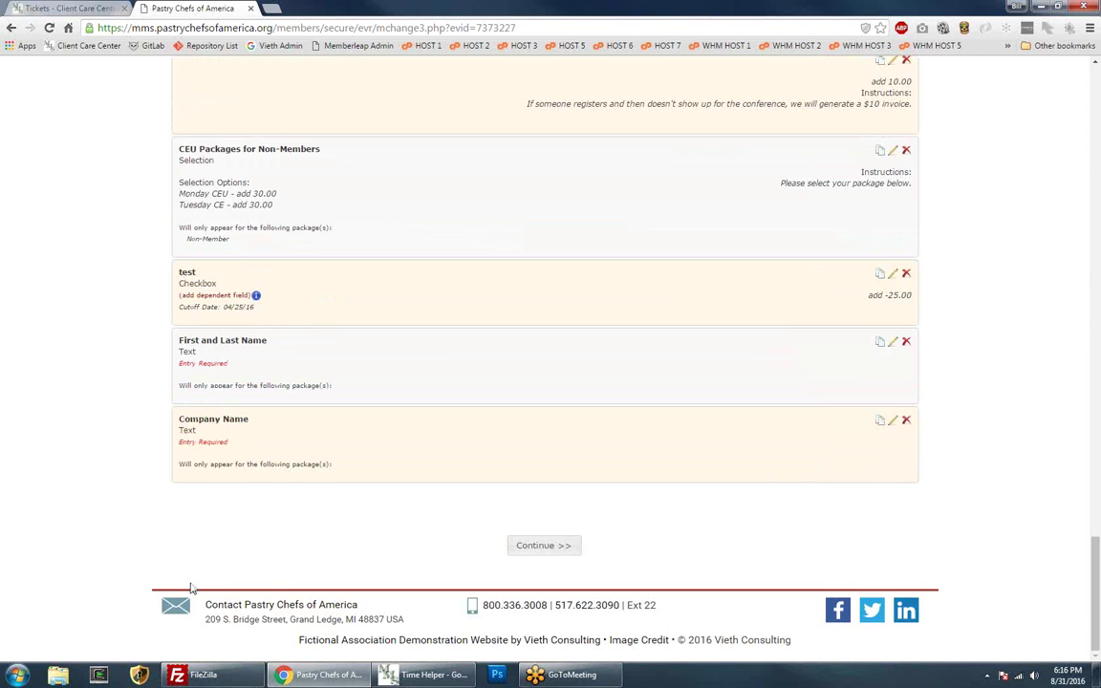
scroll(198, 567, "up", 1)
scroll(199, 567, "up", 8)
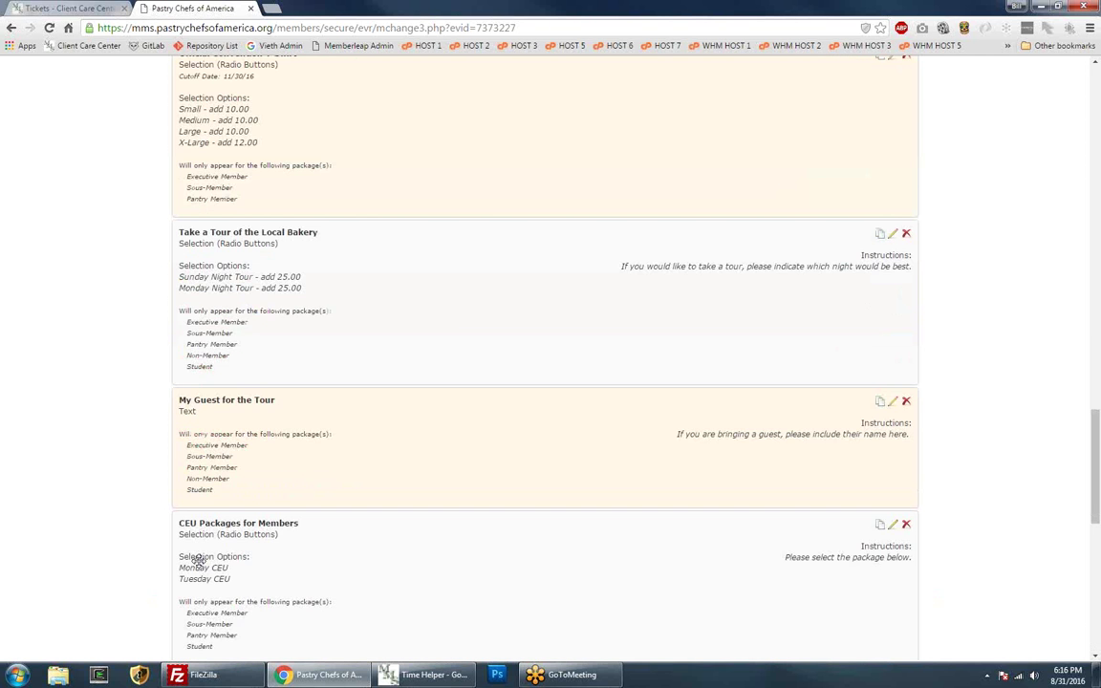
scroll(196, 561, "up", 10)
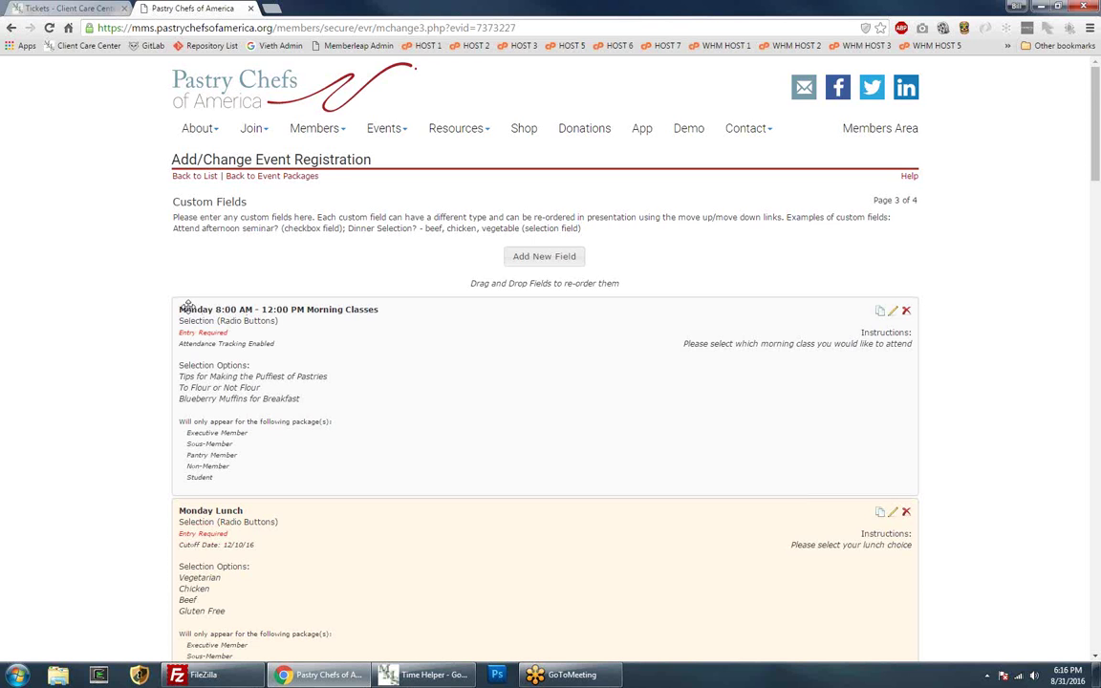
scroll(188, 306, "down", 2)
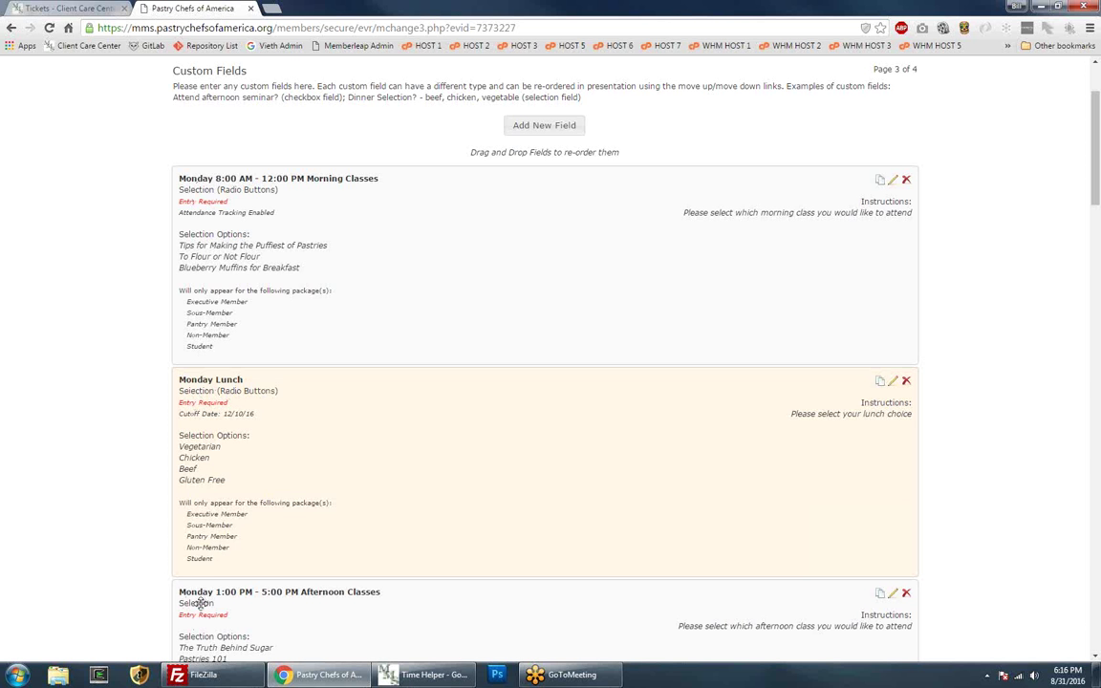
scroll(169, 585, "down", 3)
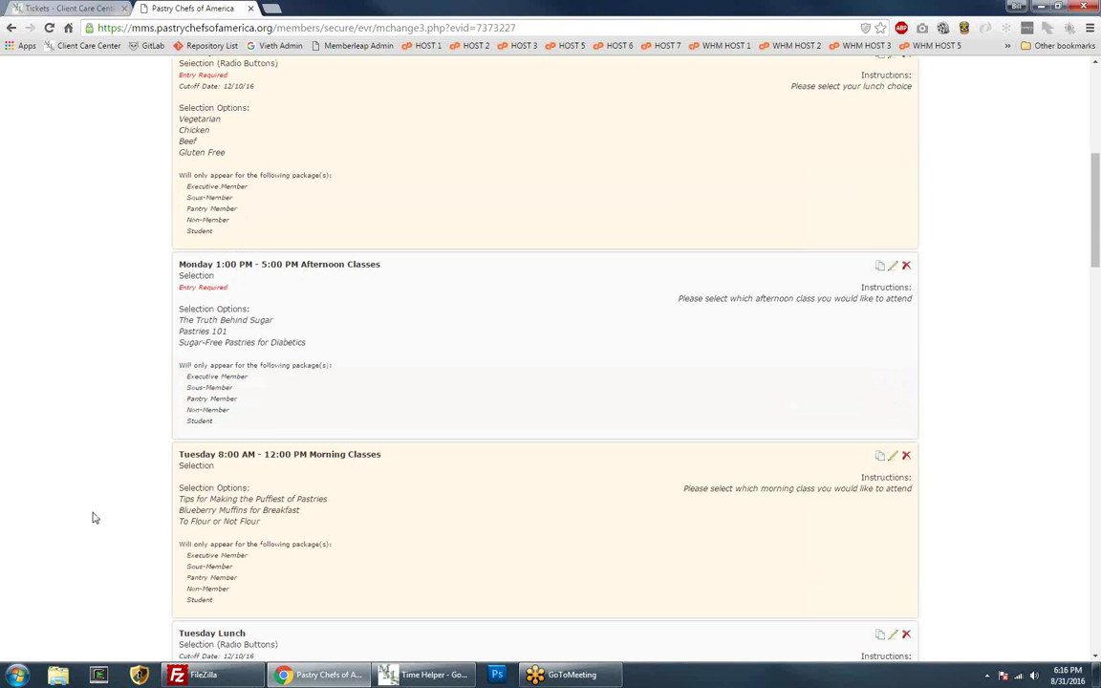
Start adding a new custom field to the event registration
scroll(94, 518, "up", 4)
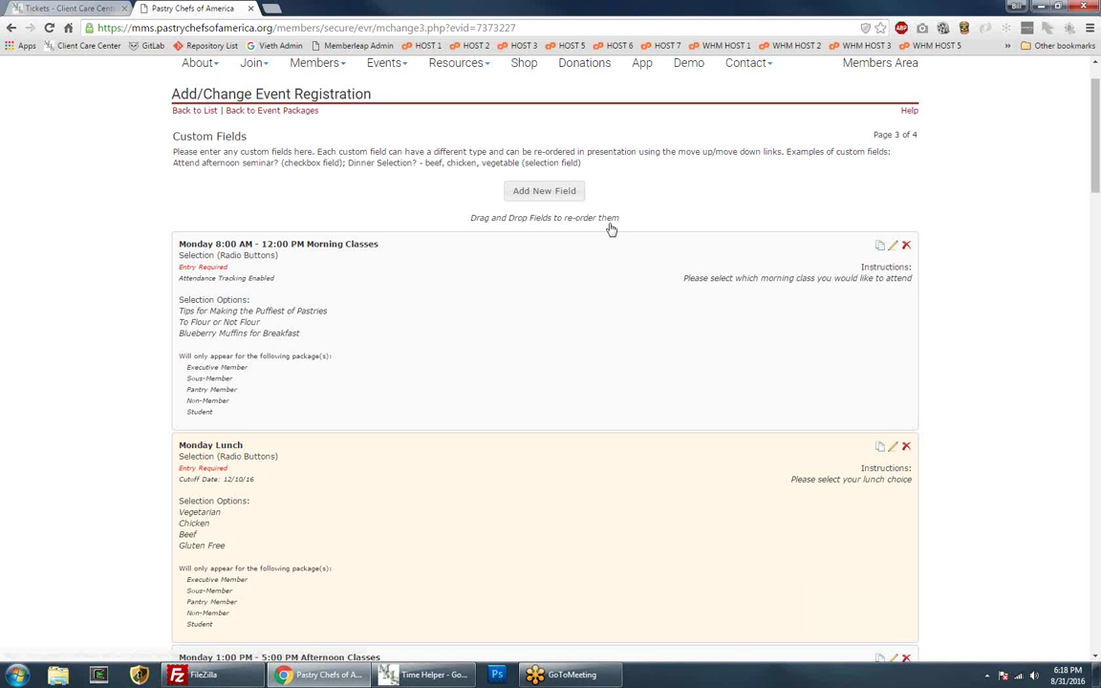
left_click(545, 196)
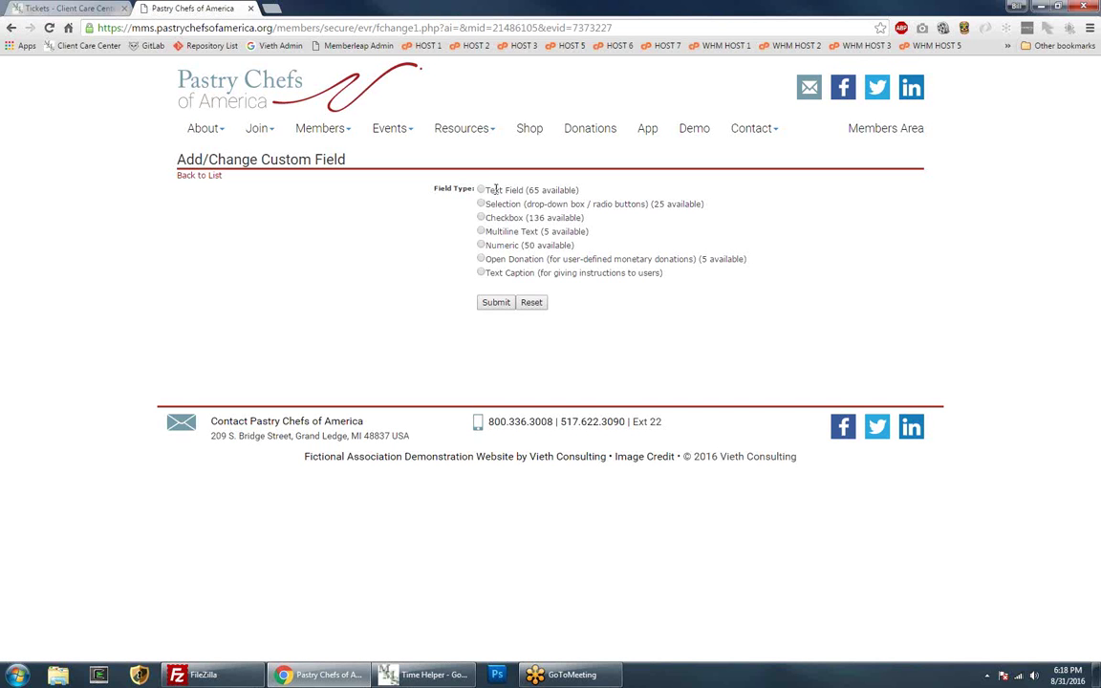
Examine the available field types, from Text Field and Selection through Numeric, Open Donation and Text Caption
left_click_drag(485, 190, 525, 189)
left_click(496, 208)
double_click(498, 206)
left_click_drag(526, 205, 645, 205)
left_click(600, 204)
double_click(489, 218)
left_click_drag(485, 232, 538, 232)
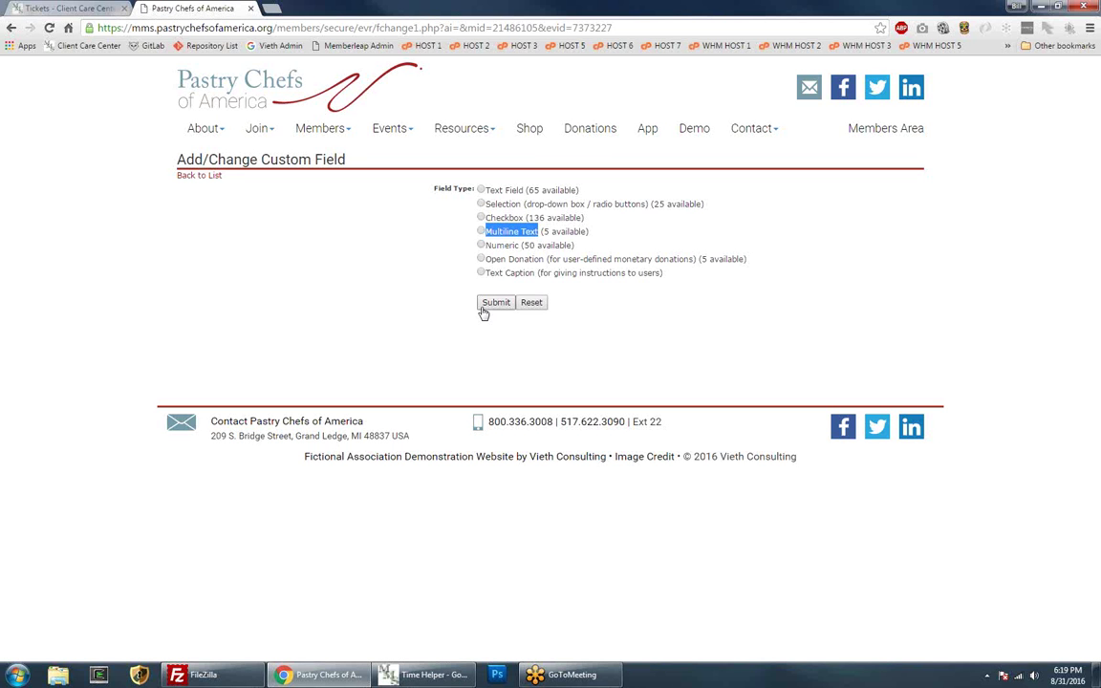
left_click(503, 245)
double_click(502, 245)
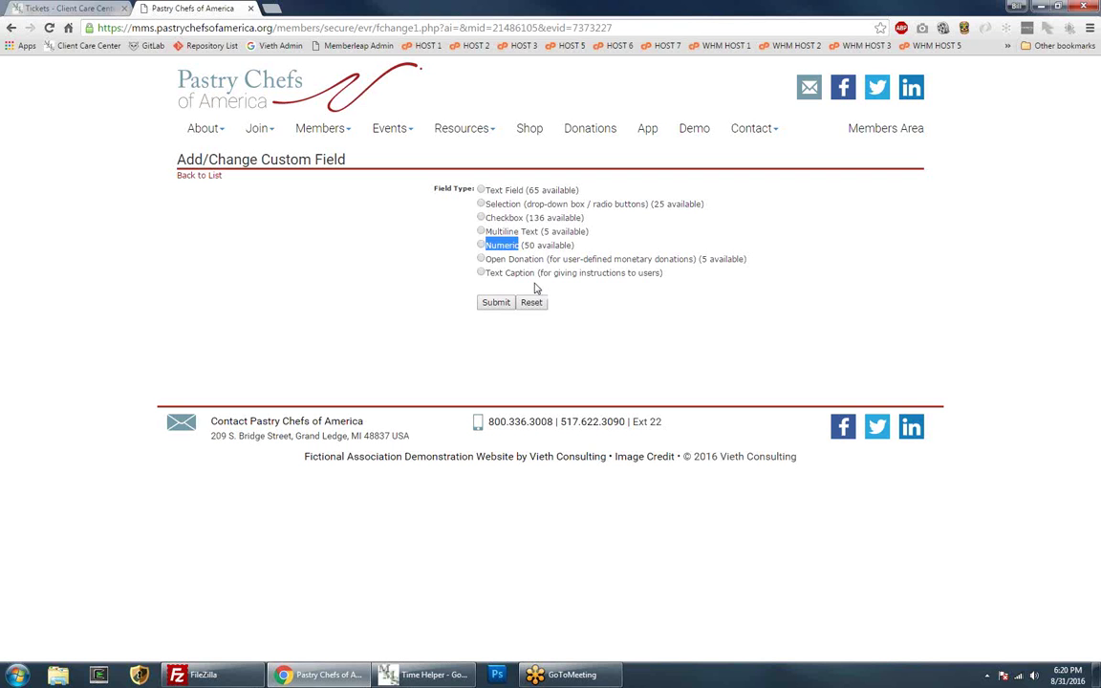
left_click_drag(483, 258, 543, 258)
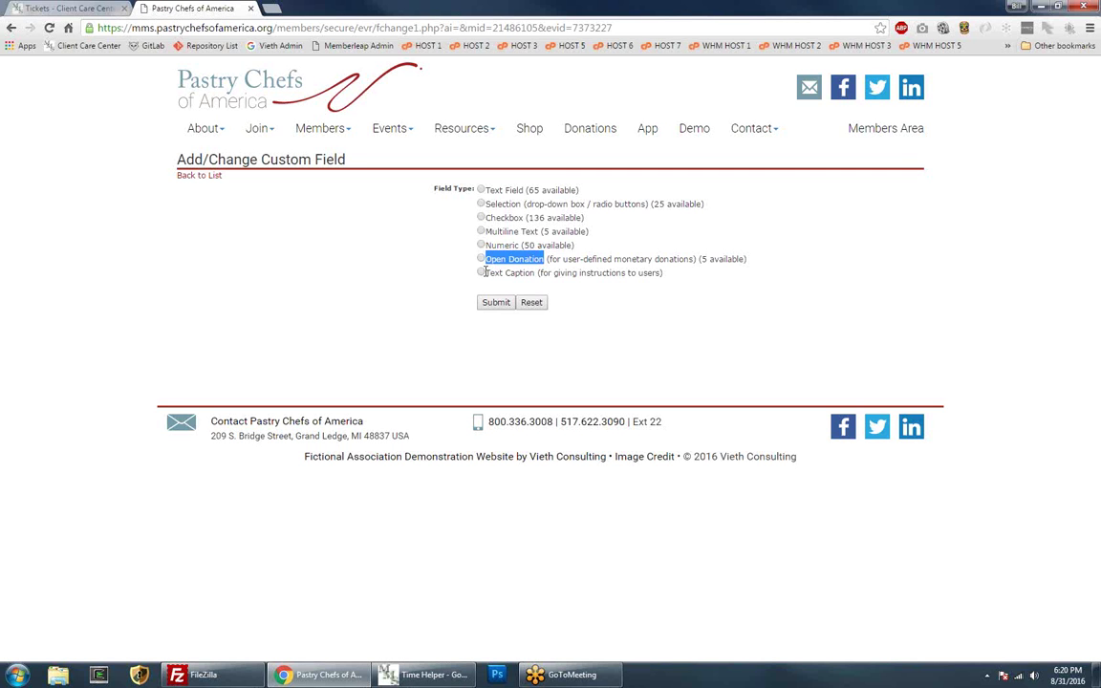
left_click_drag(485, 272, 535, 273)
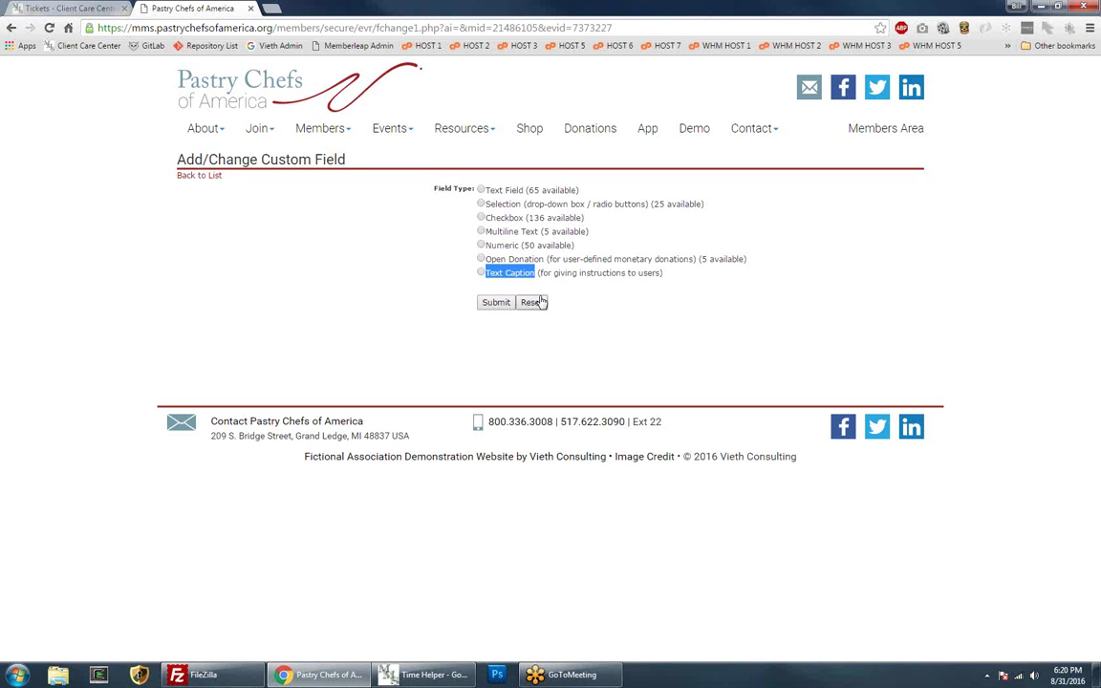
Choose Checkbox as the field type and name the new field "test checkbox"
left_click(481, 217)
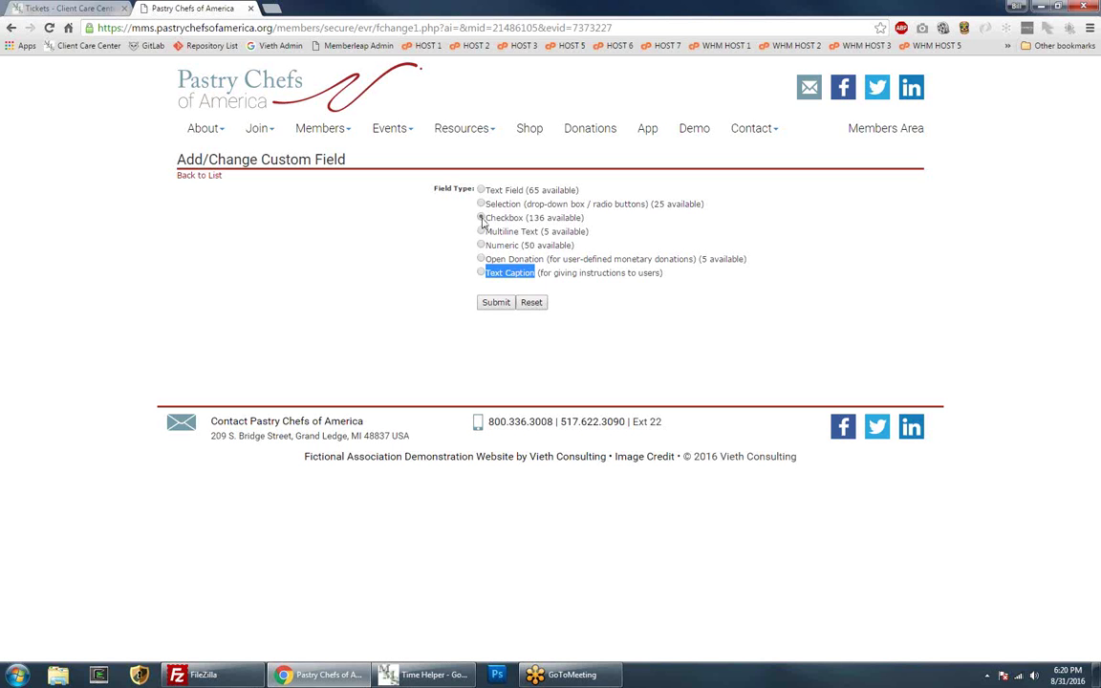
left_click(495, 303)
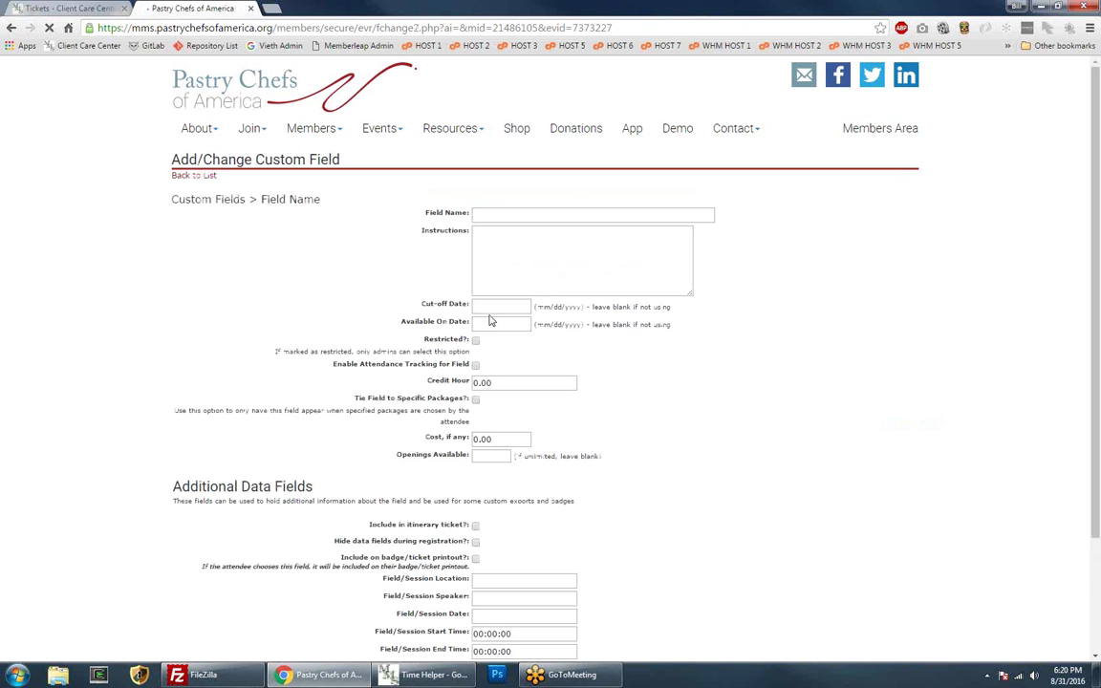
left_click(479, 214)
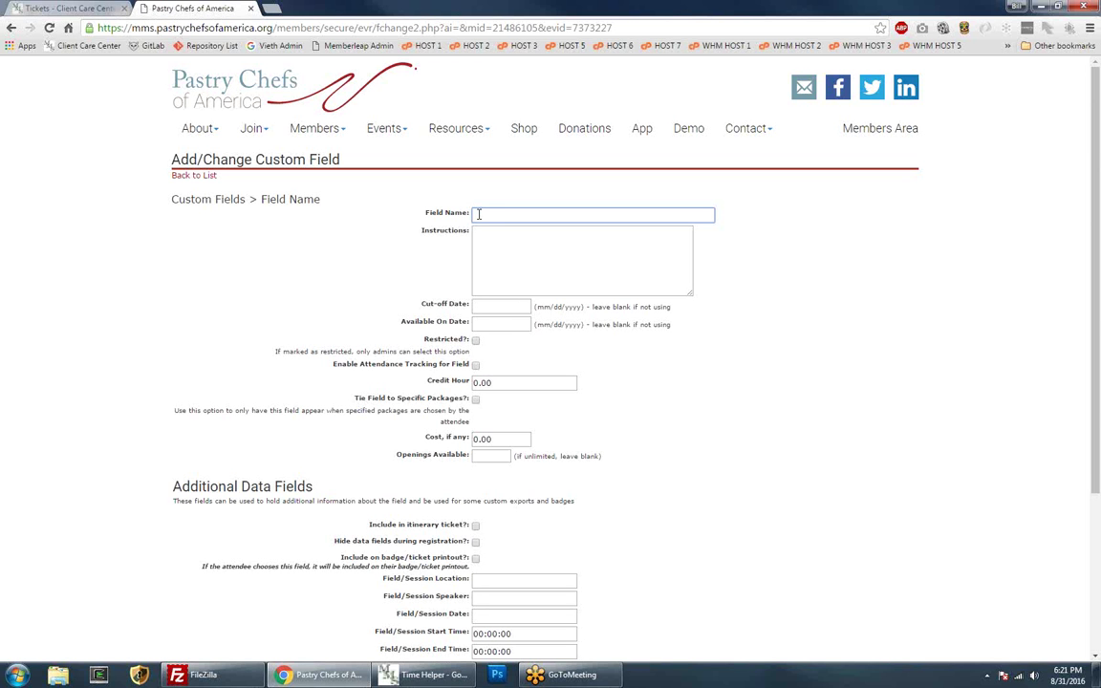
type("test")
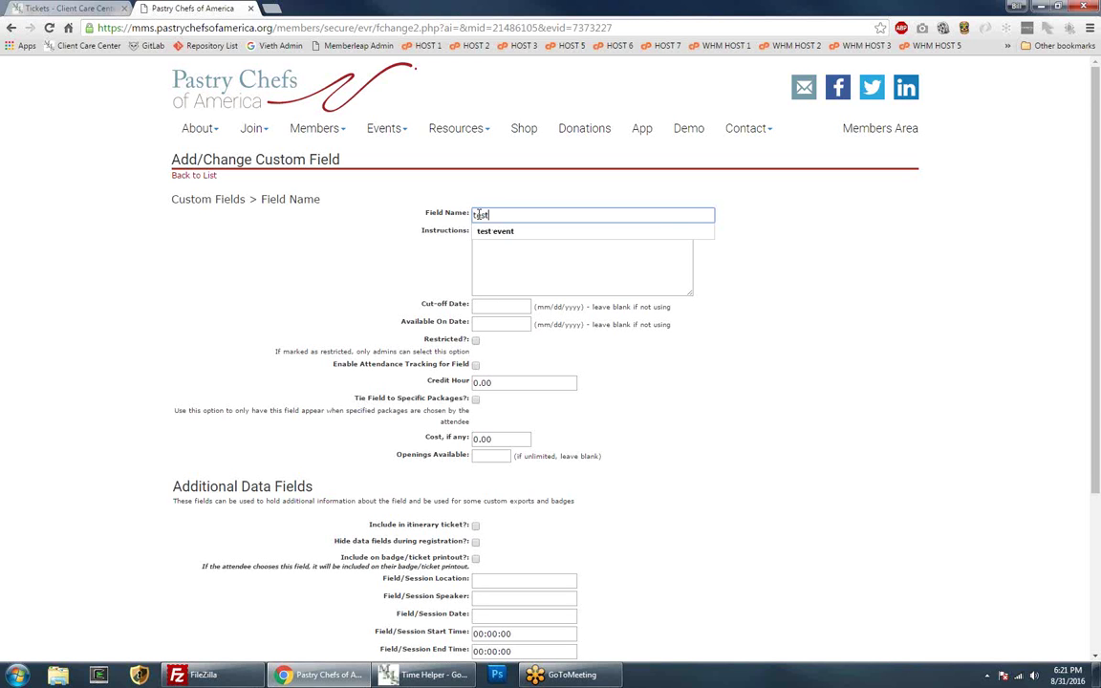
type(" checkbox")
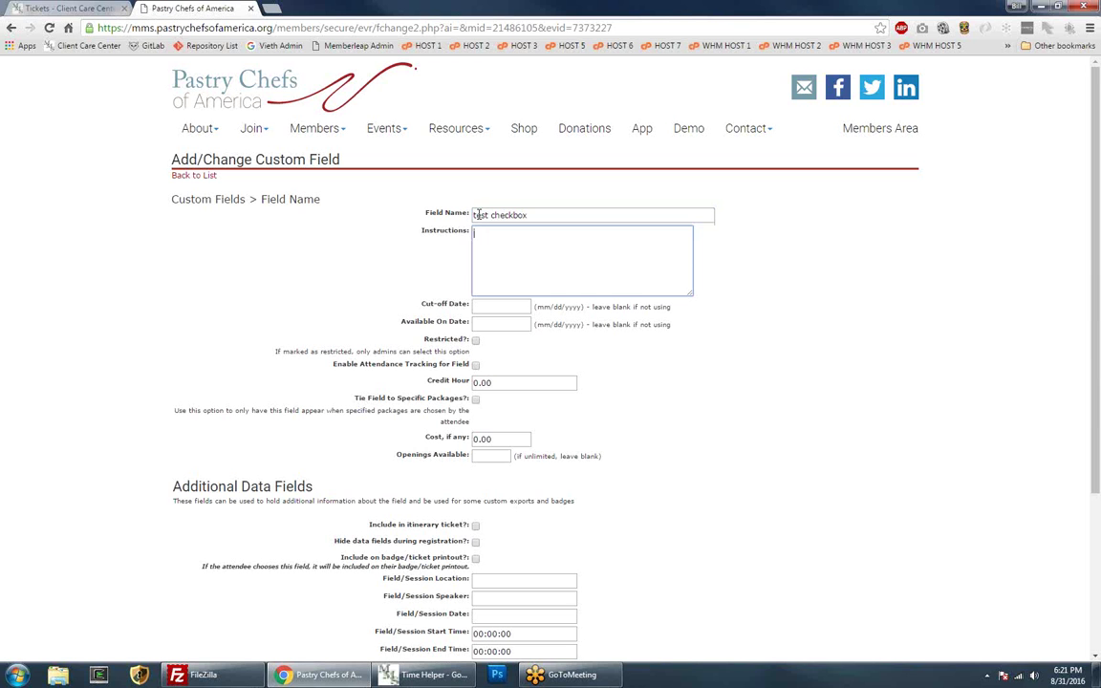
Examine the Instructions box and the date pickers for Cut-off Date and Available On Date, without entering anything
left_click(489, 261)
left_click_drag(421, 304, 444, 313)
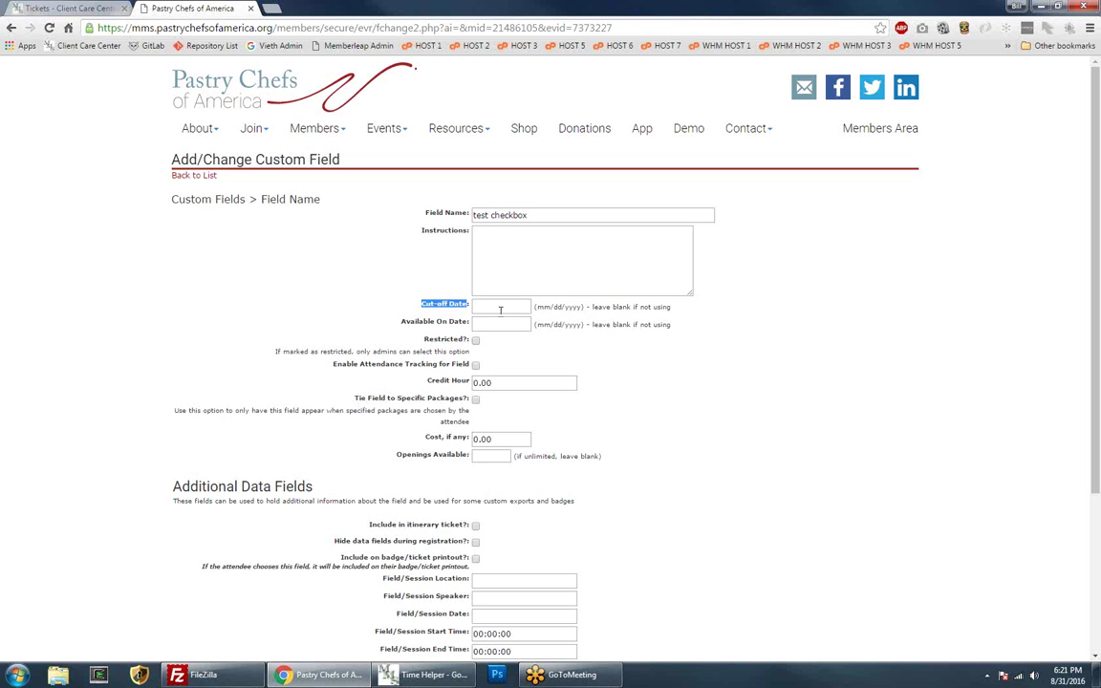
left_click(507, 307)
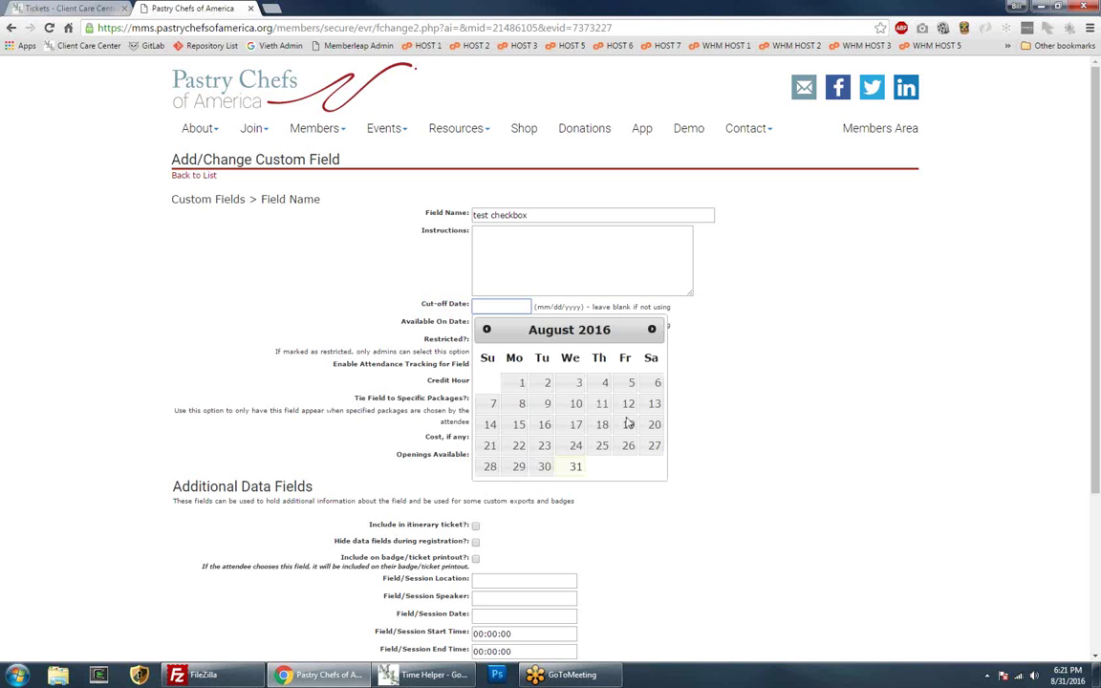
left_click(461, 271)
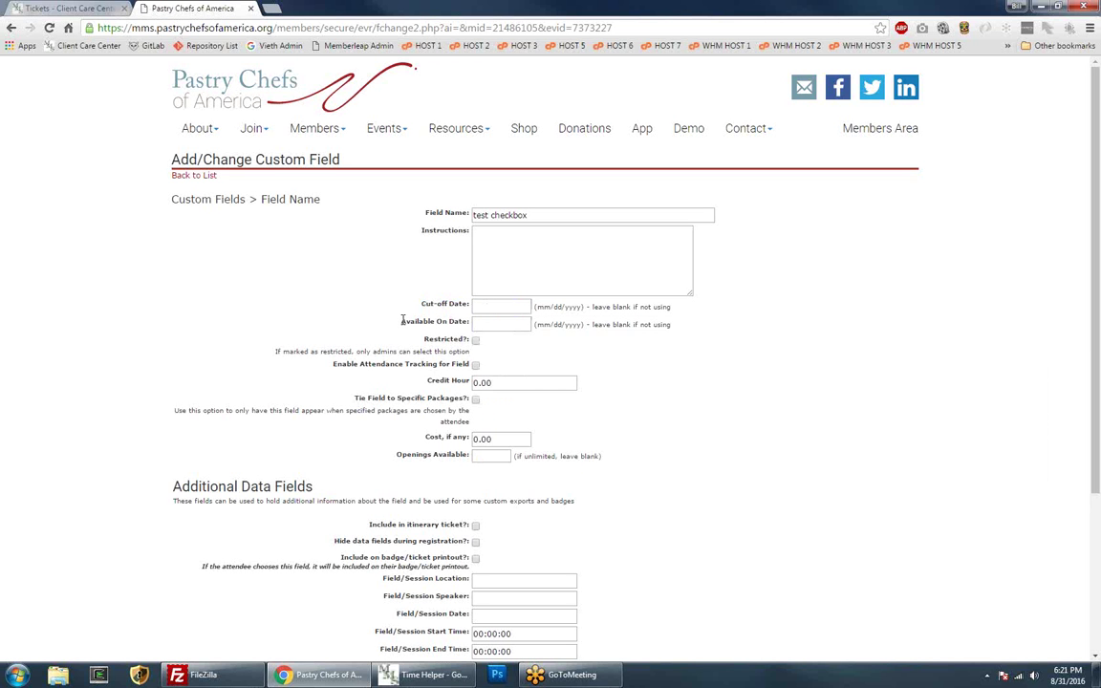
left_click_drag(400, 322, 477, 326)
left_click(505, 322)
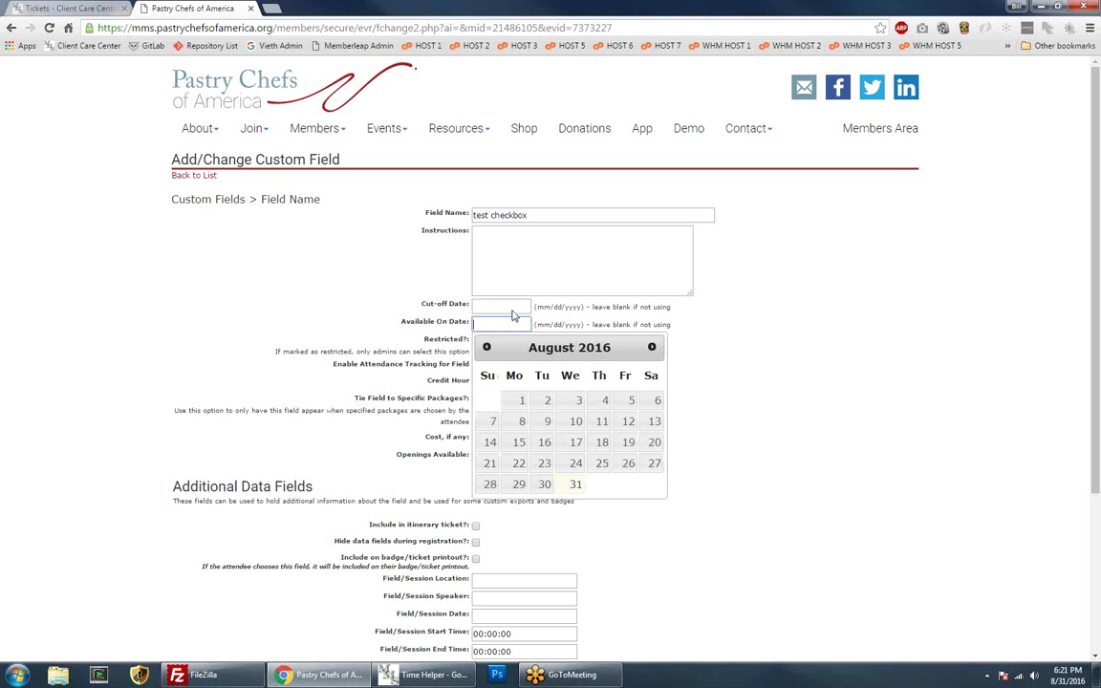
left_click(735, 318)
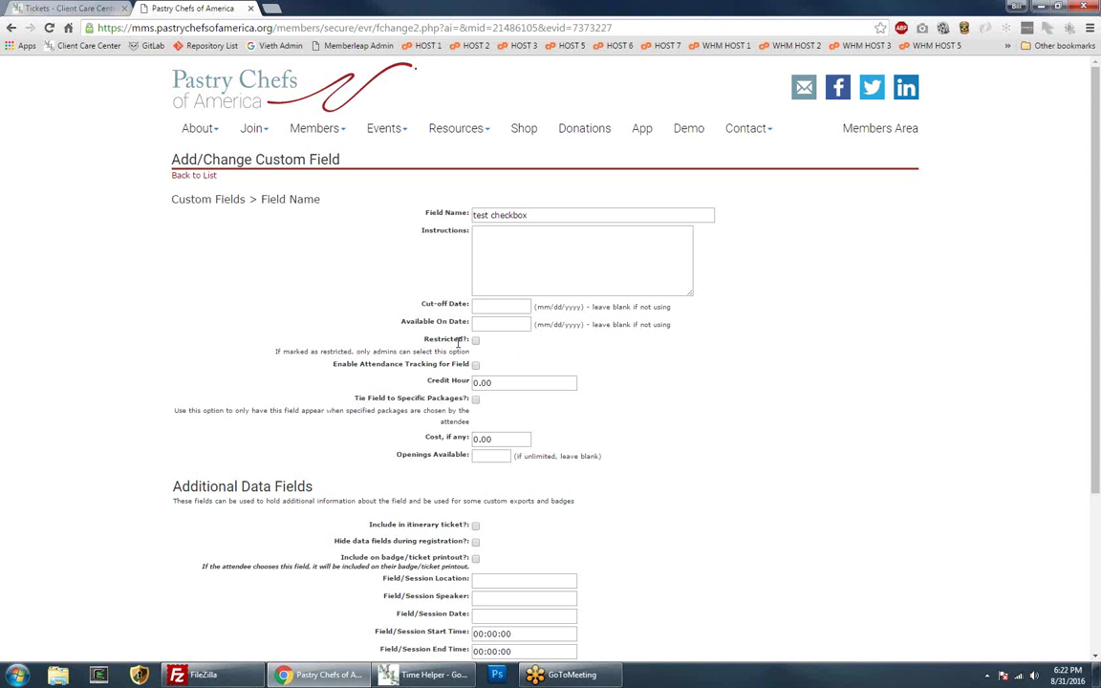
Review the Restricted and Credit Hour options and enable attendance tracking for the checkbox field
left_click_drag(426, 342, 512, 372)
left_click(475, 366)
double_click(482, 383)
Try tying the field to the Executive Member, Sous-Member and Non-Member packages
scroll(485, 381, "down", 1)
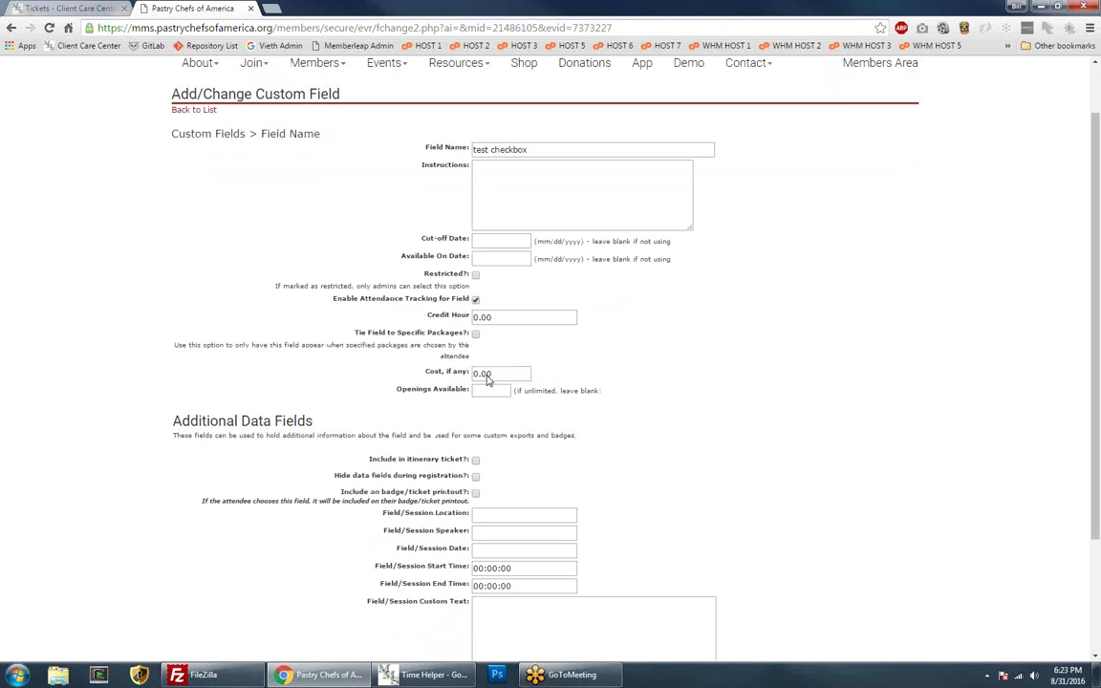
left_click_drag(354, 333, 469, 334)
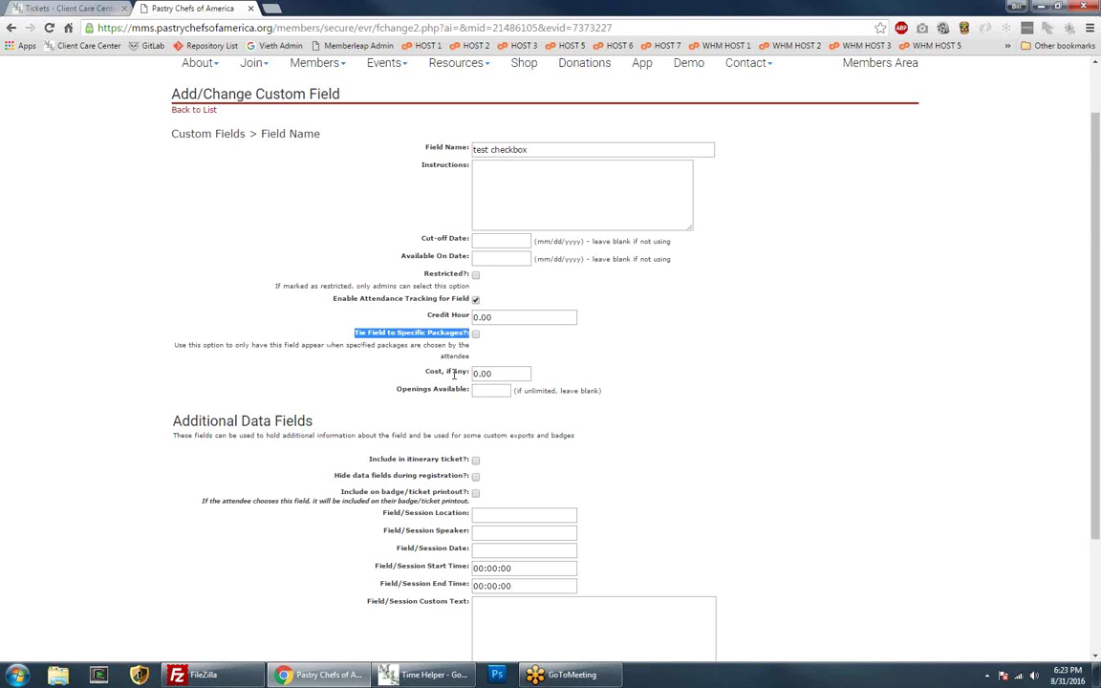
left_click(475, 333)
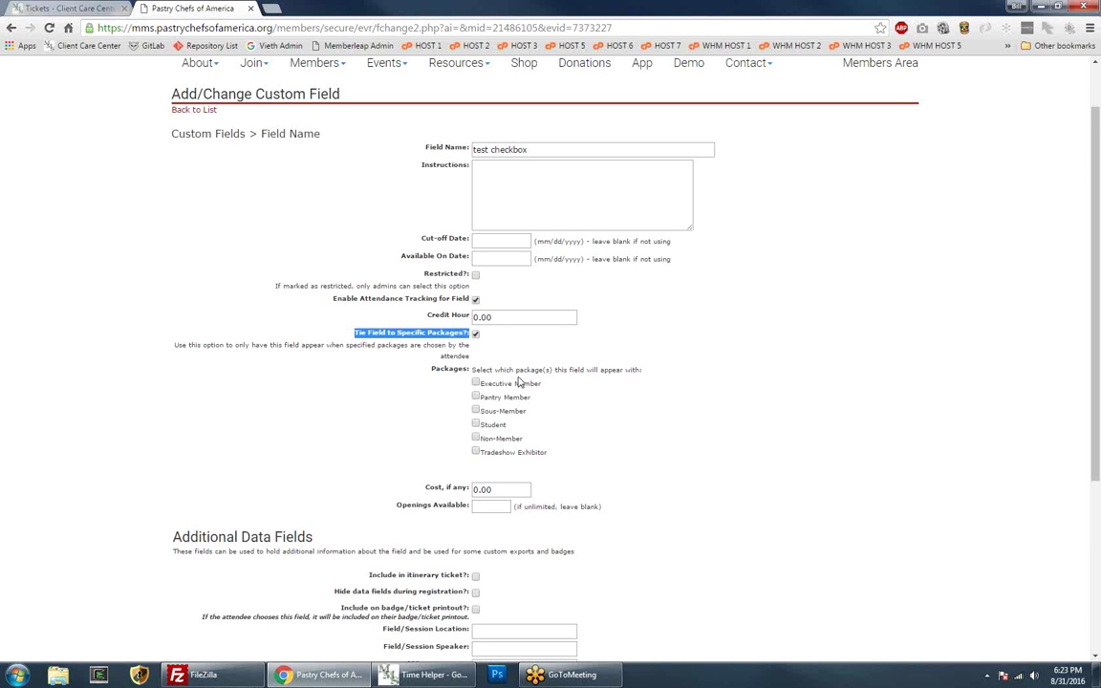
left_click(475, 382)
left_click(475, 410)
left_click(475, 437)
left_click(476, 383)
left_click(476, 411)
left_click(476, 334)
Examine the field's cost and Openings Available settings and the Additional Data Fields section
scroll(445, 409, "down", 1)
scroll(444, 409, "down", 1)
left_click_drag(401, 359, 508, 358)
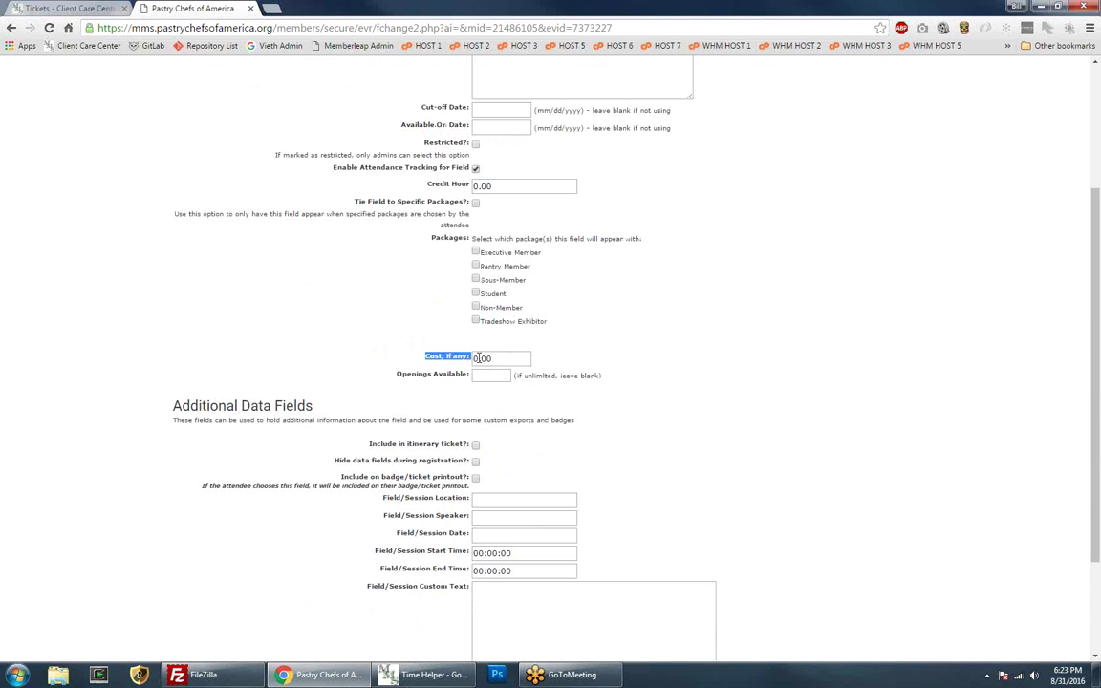
left_click(508, 359)
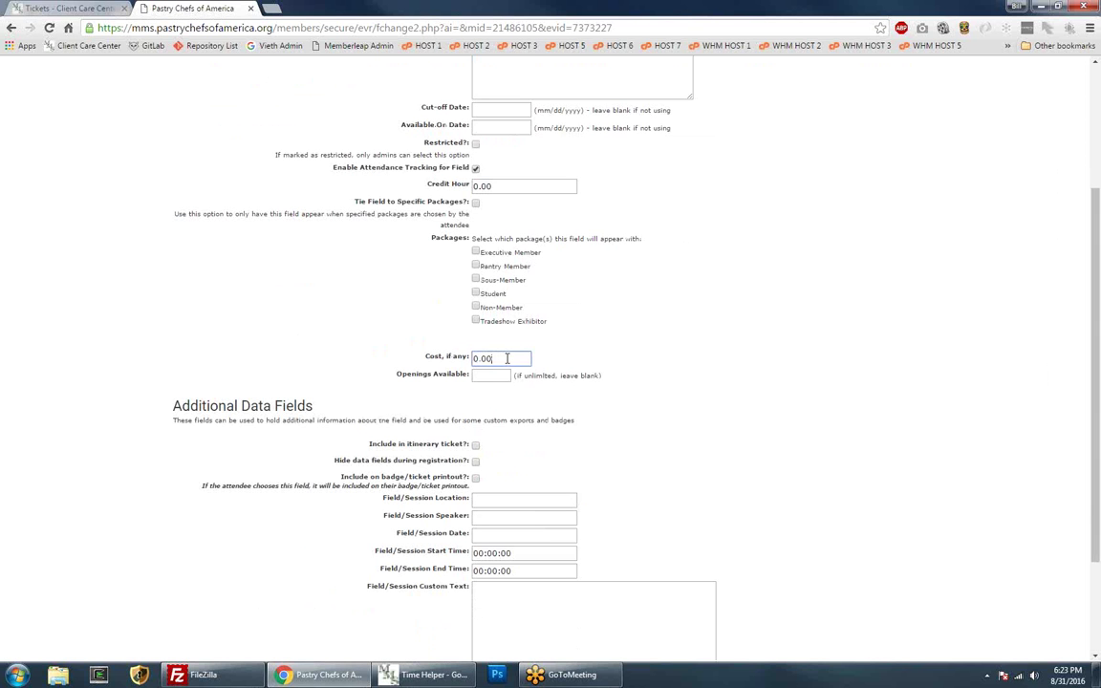
key("ctrl+a")
left_click(486, 375)
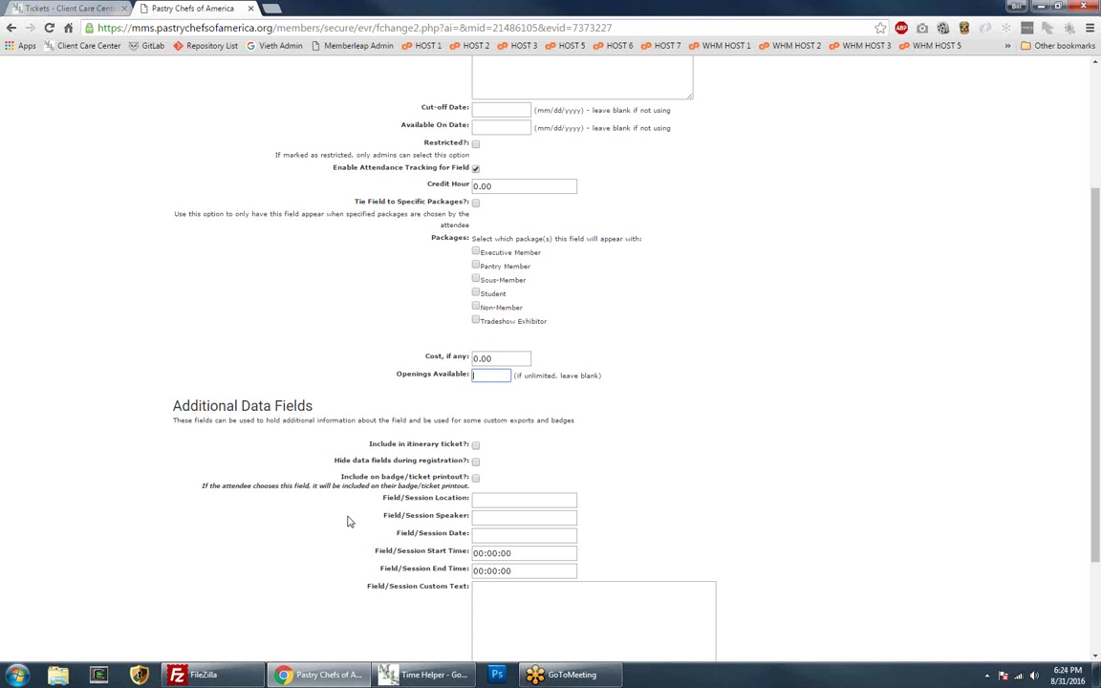
scroll(339, 506, "down", 1)
scroll(339, 503, "down", 2)
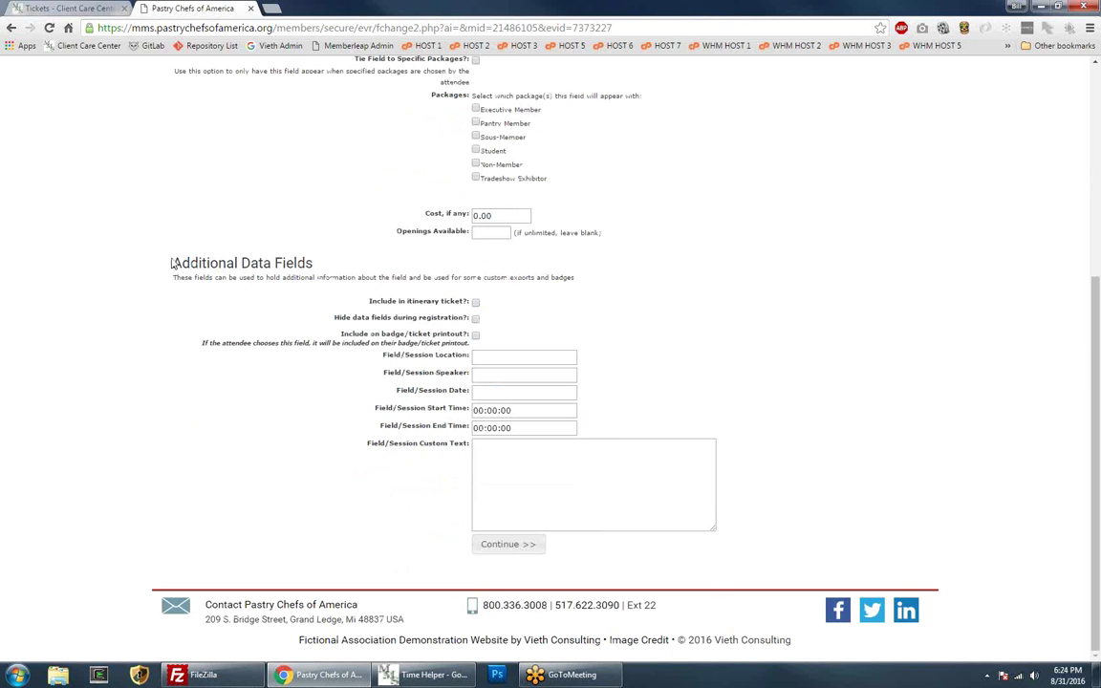
Review the Additional Data Fields section's options for including the field in the itinerary ticket and hiding data fields during registration
left_click_drag(173, 263, 357, 260)
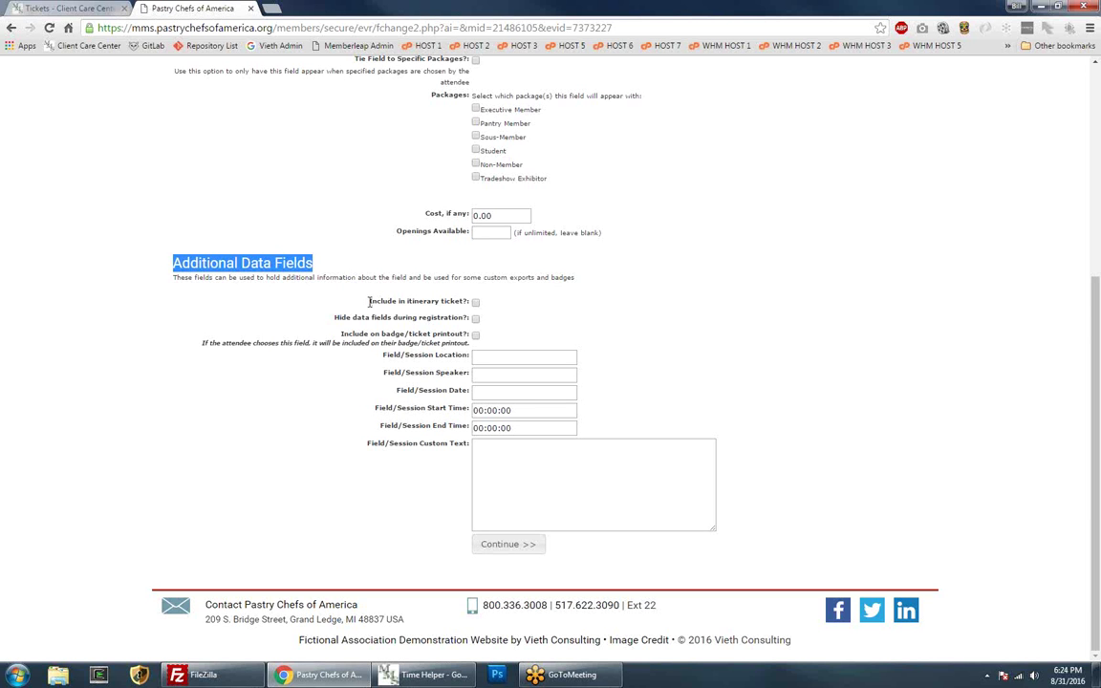
left_click_drag(366, 301, 469, 299)
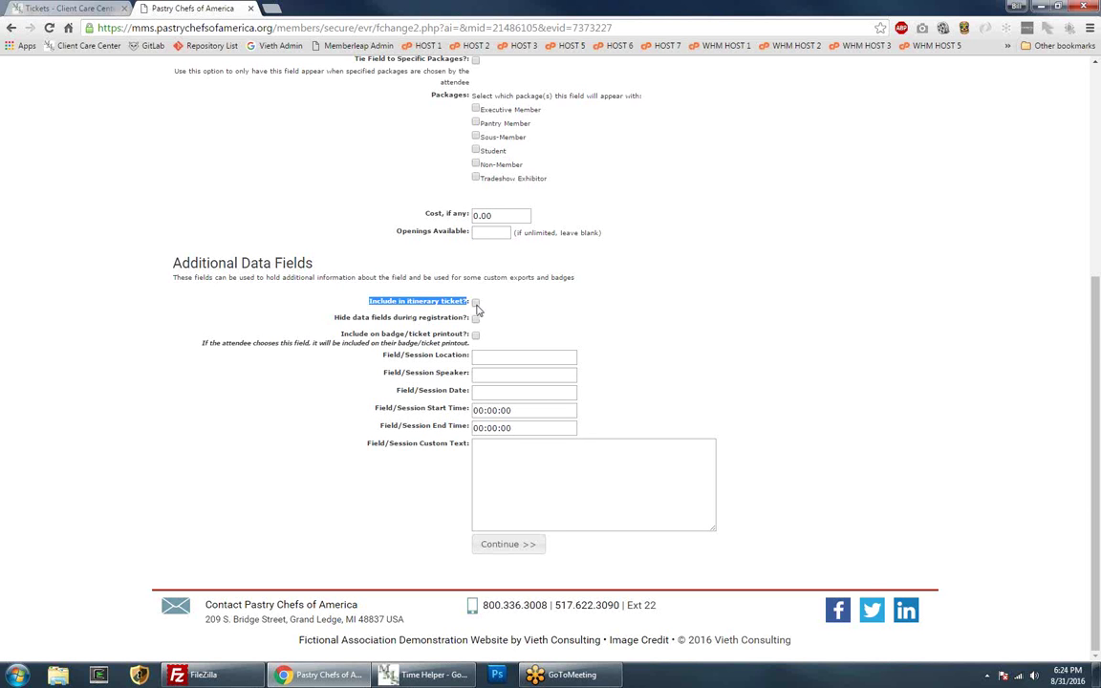
left_click_drag(462, 301, 470, 302)
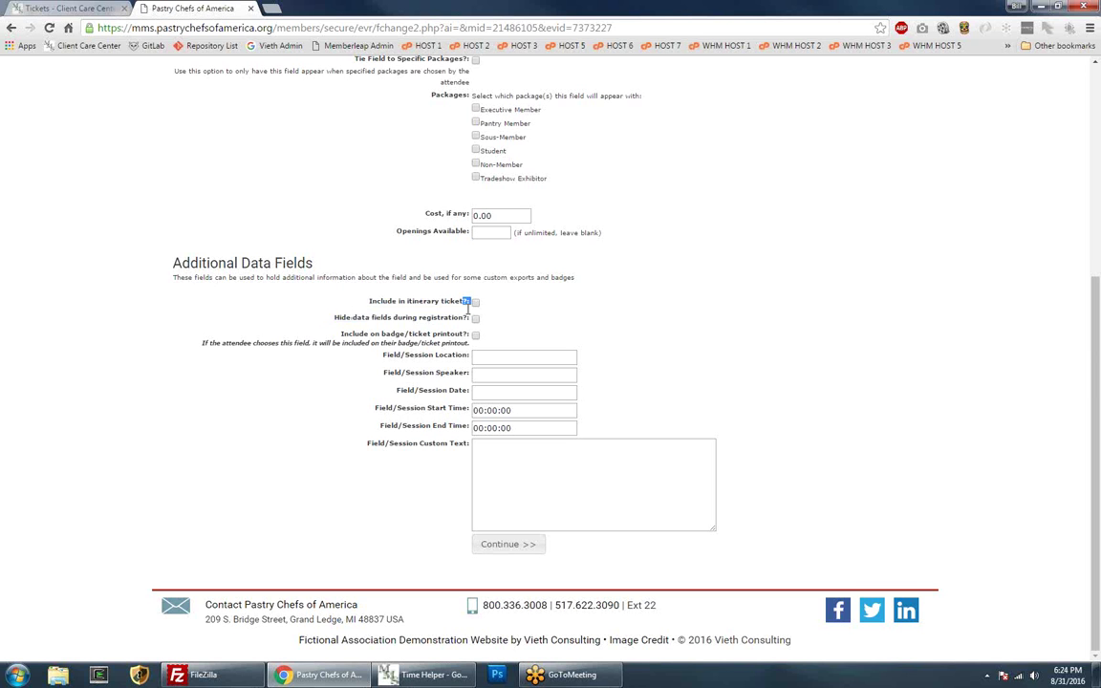
triple_click(469, 317)
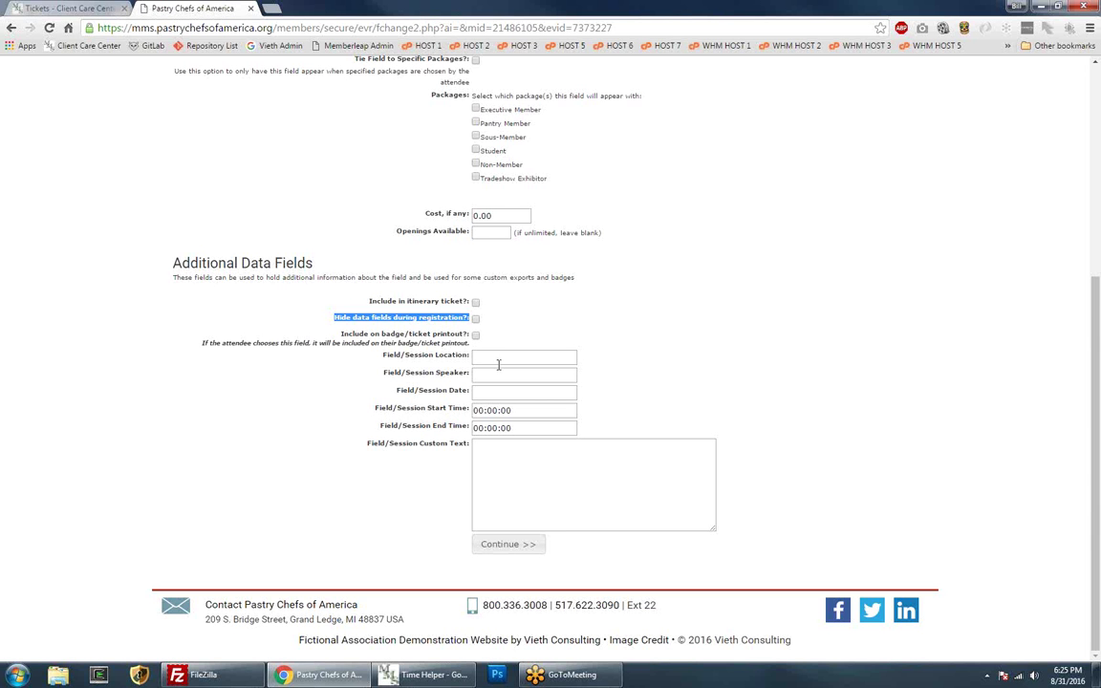
Try including the checkbox field on the badge/ticket printout, view the Badge/Ticket Type layouts, and turn the printout option off again
left_click(475, 335)
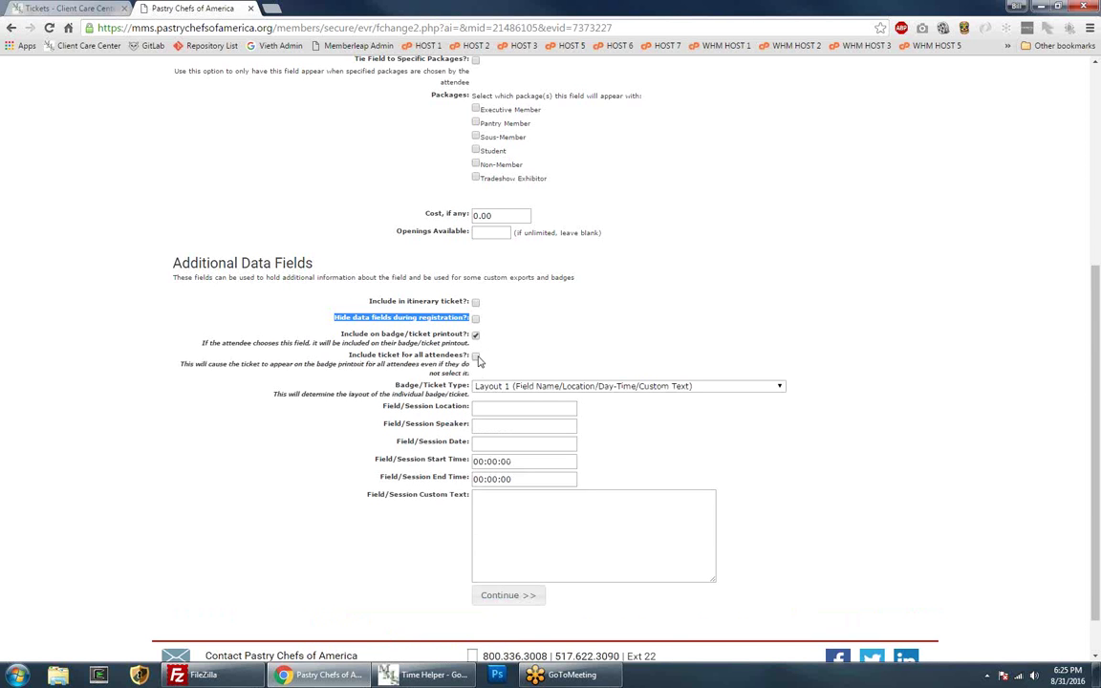
left_click(514, 386)
left_click(525, 439)
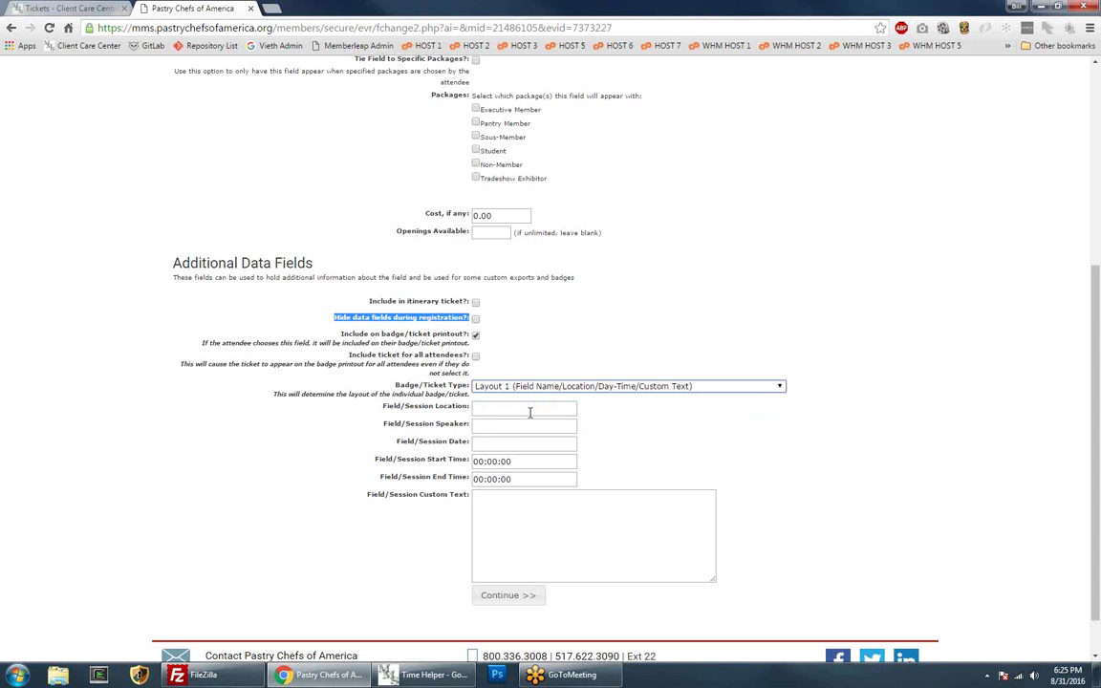
left_click(530, 387)
left_click(531, 400)
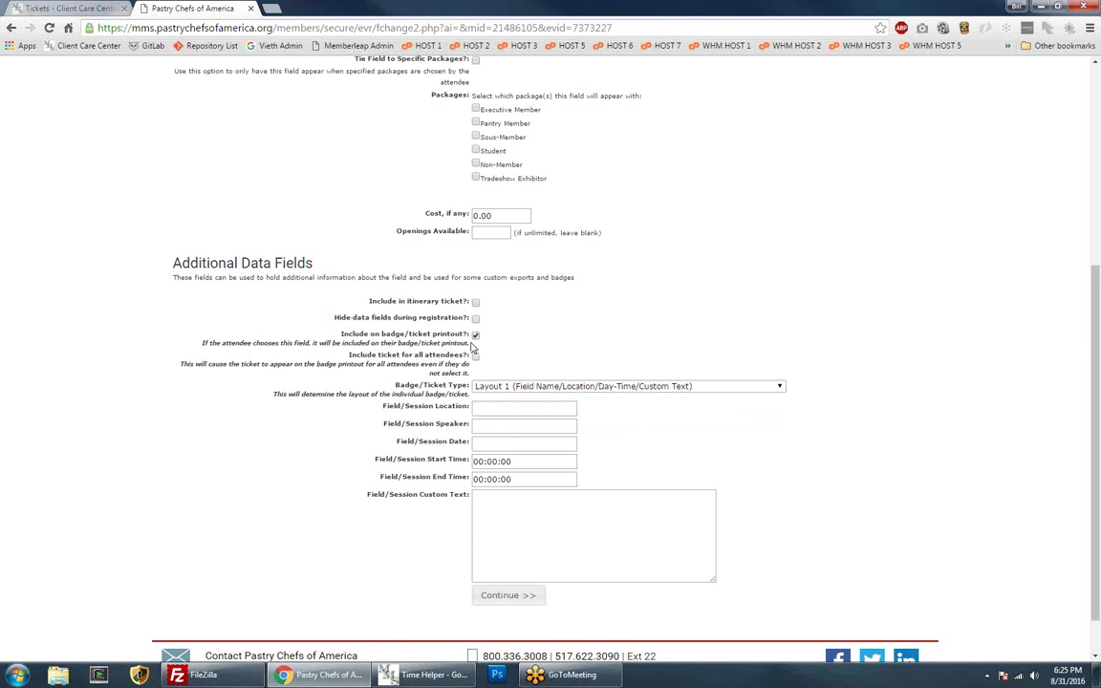
left_click(475, 334)
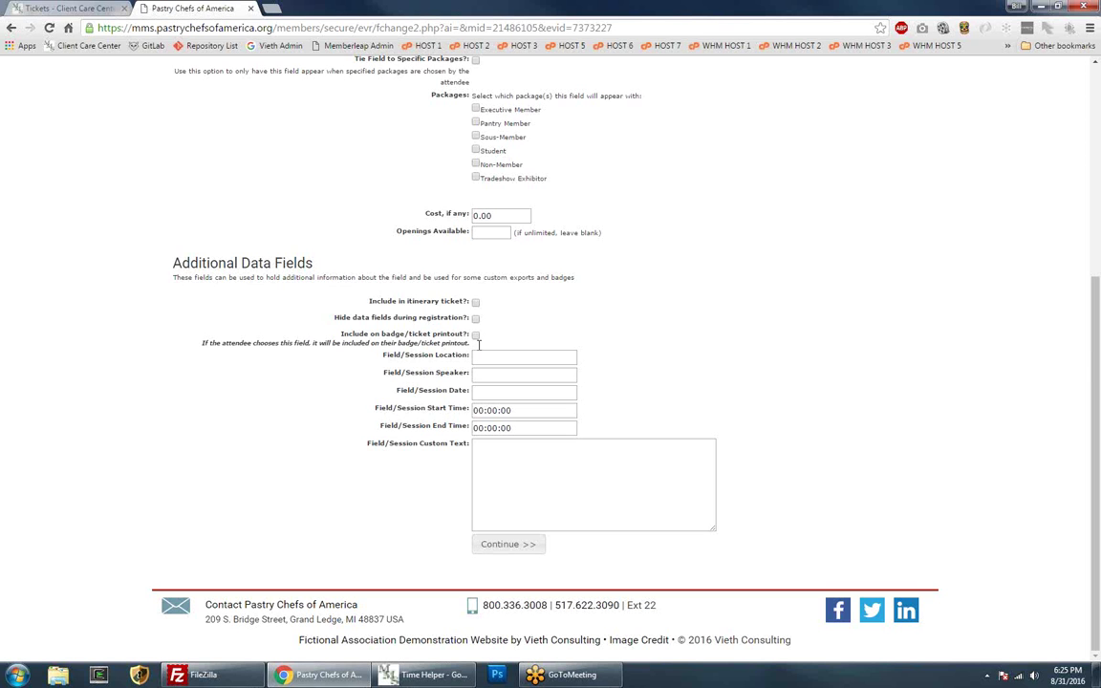
Examine the session location, speaker, date, start time, end time and custom text fields without entering anything
left_click_drag(385, 356, 464, 447)
left_click(495, 354)
left_click(481, 374)
left_click(484, 388)
left_click(512, 413)
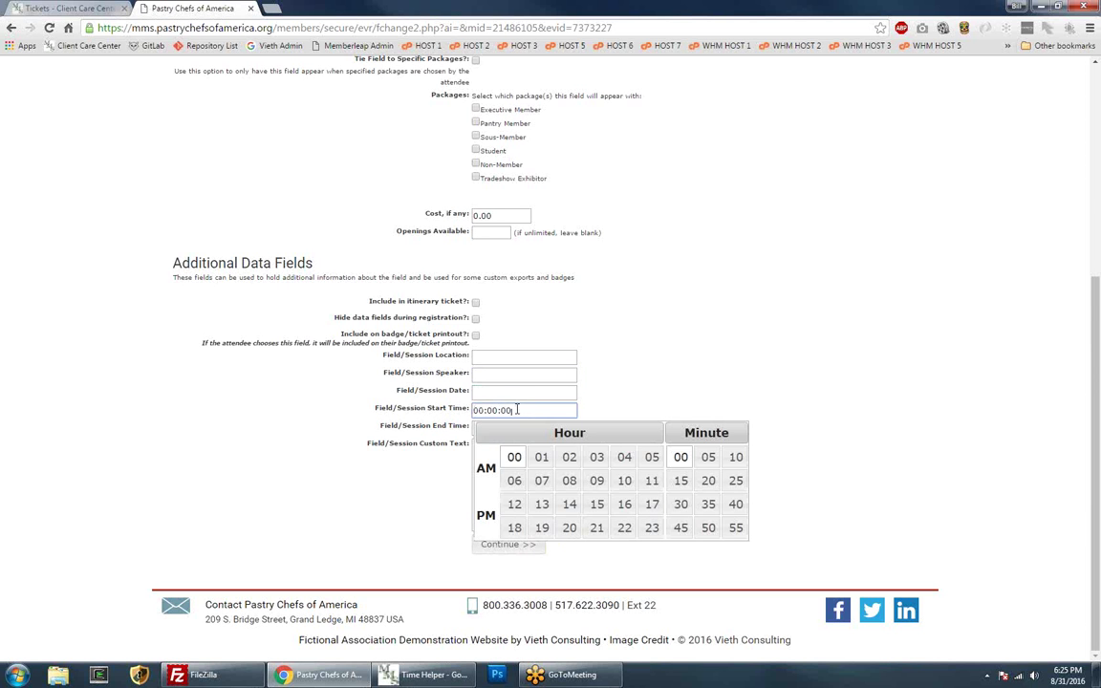
key("Tab")
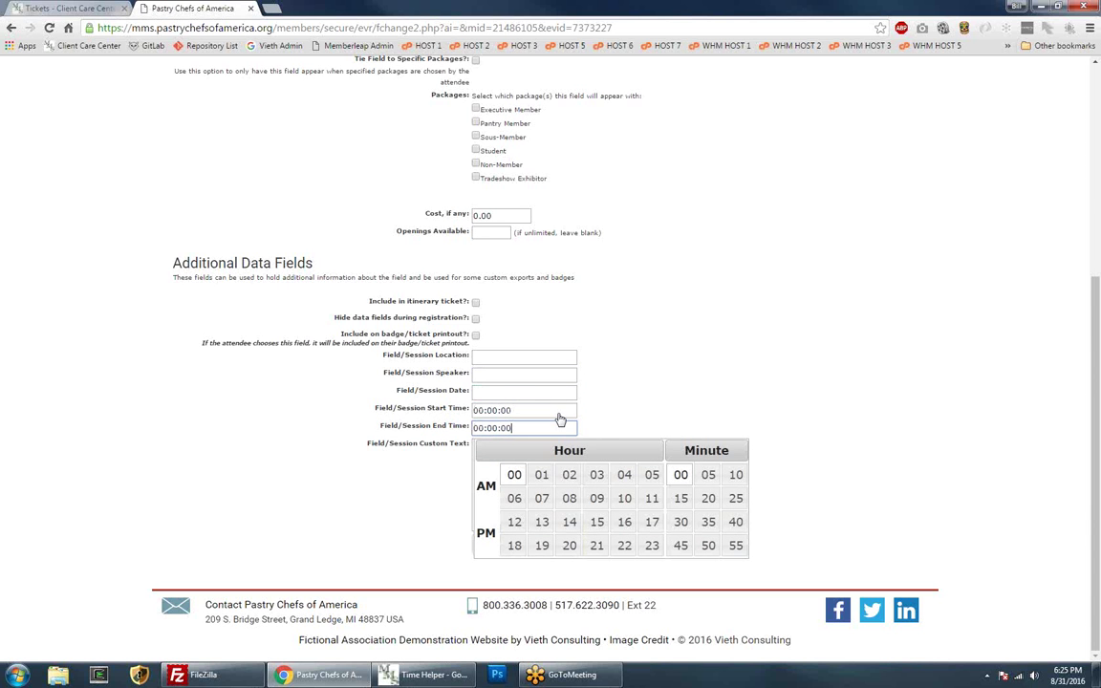
left_click(650, 358)
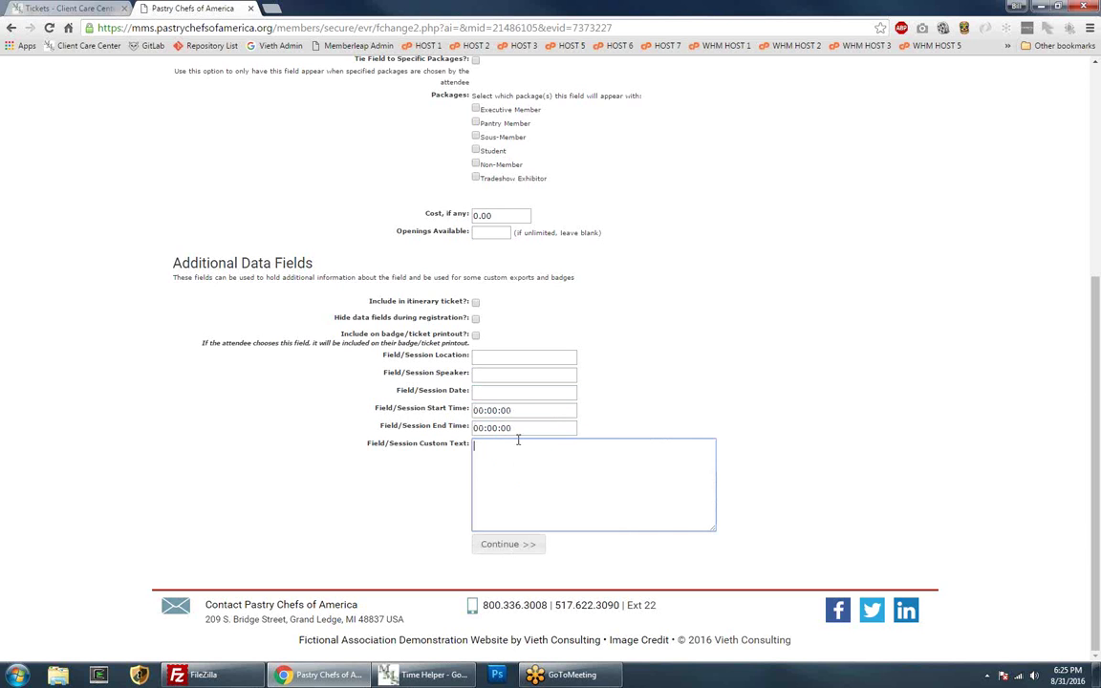
left_click(490, 495)
left_click_drag(172, 260, 345, 522)
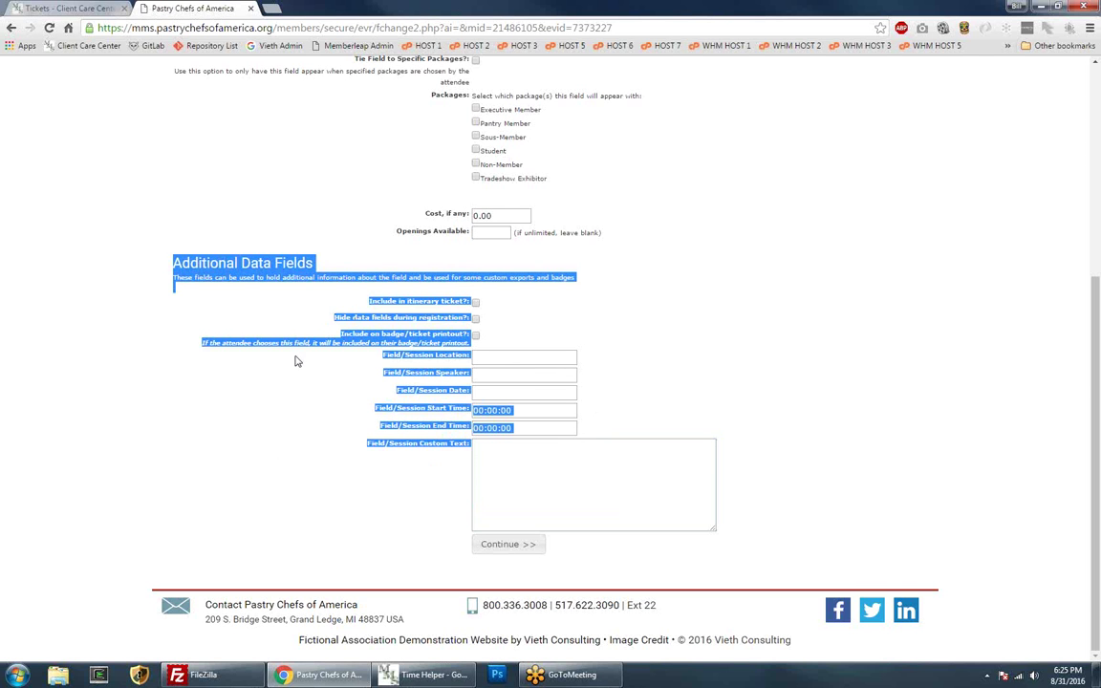
left_click(344, 535)
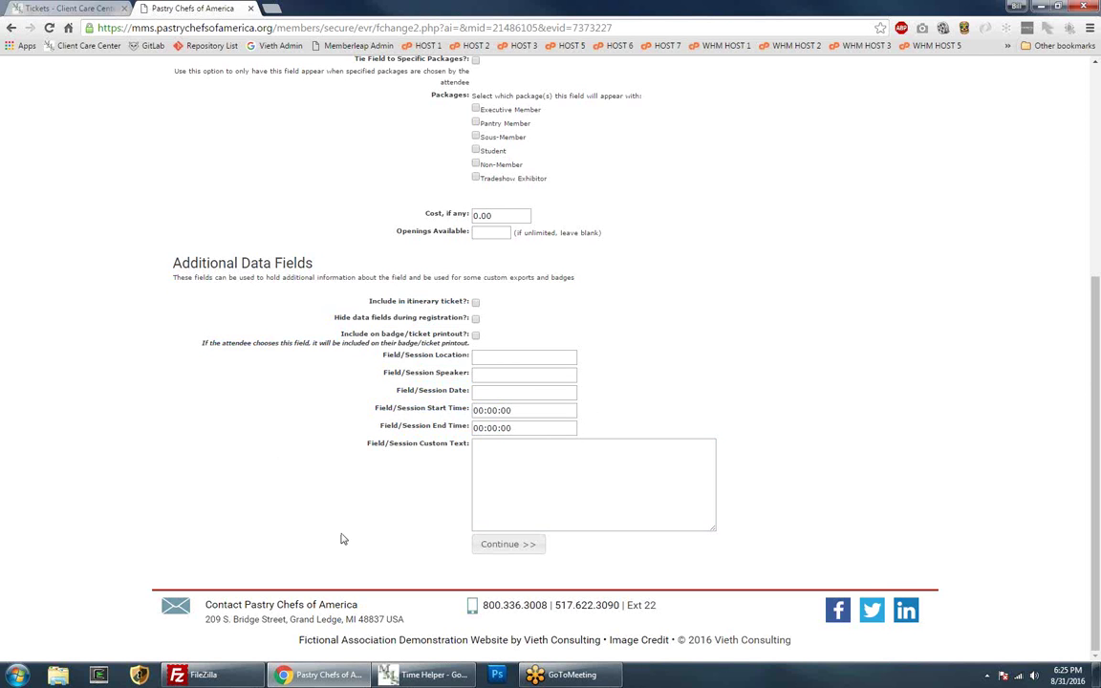
Save the test checkbox field and locate it in the event's Custom Fields list
left_click(516, 546)
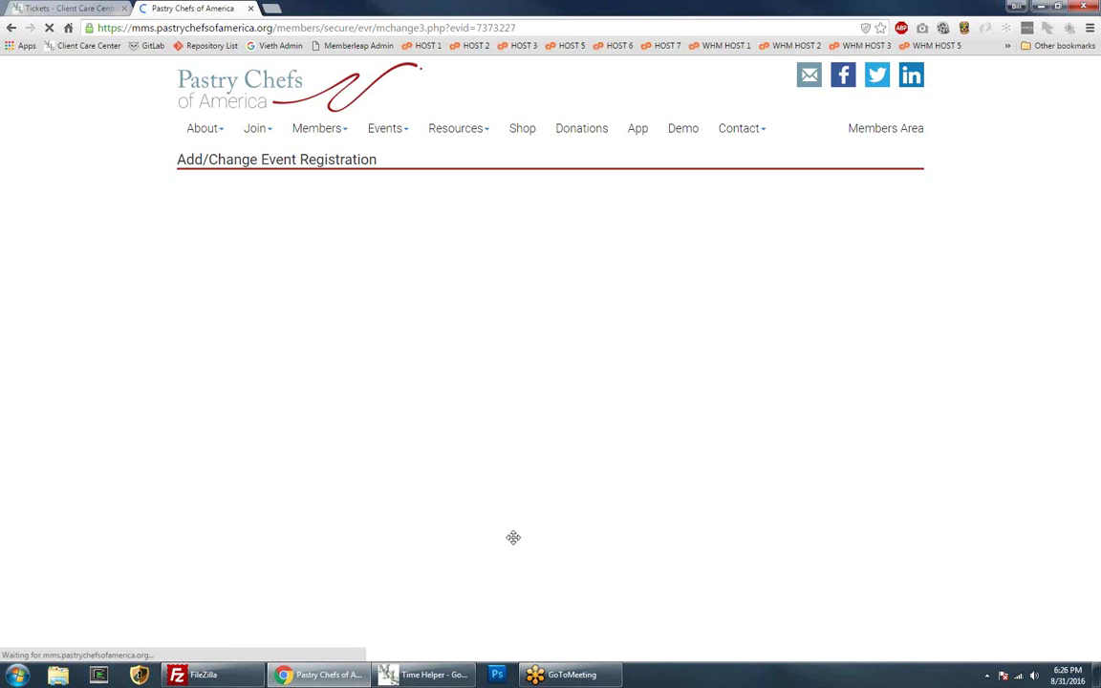
scroll(530, 485, "down", 3)
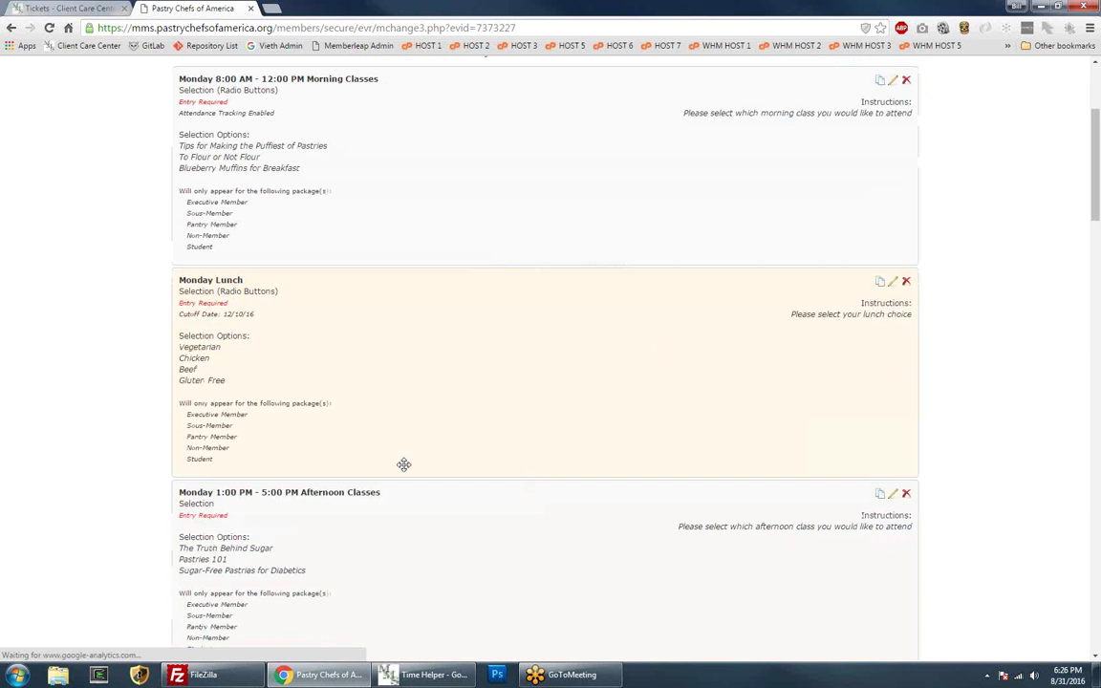
scroll(403, 464, "down", 20)
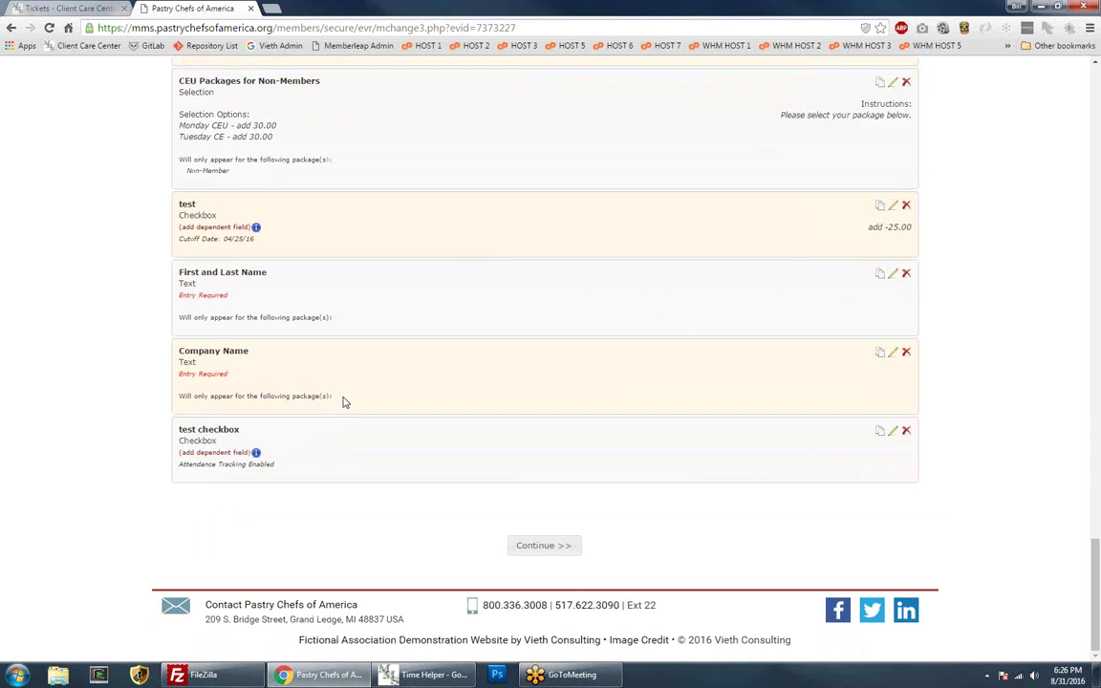
Read the explanation of custom dependent fields for the test checkbox and return to the start of the Custom Fields list
left_click(256, 452)
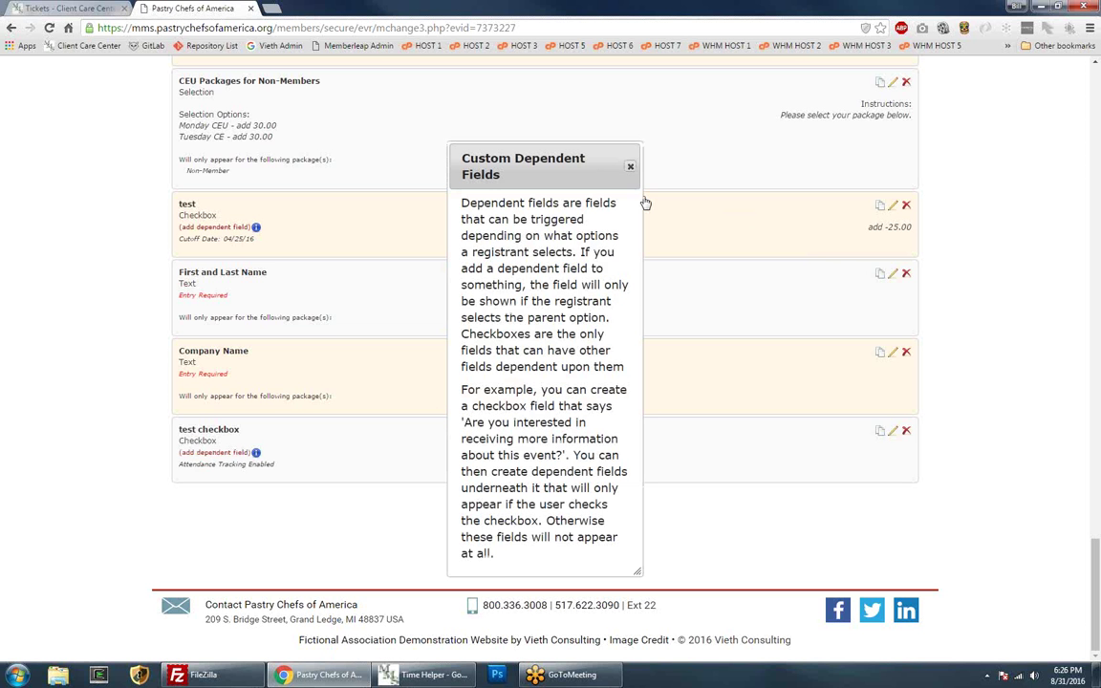
left_click(630, 167)
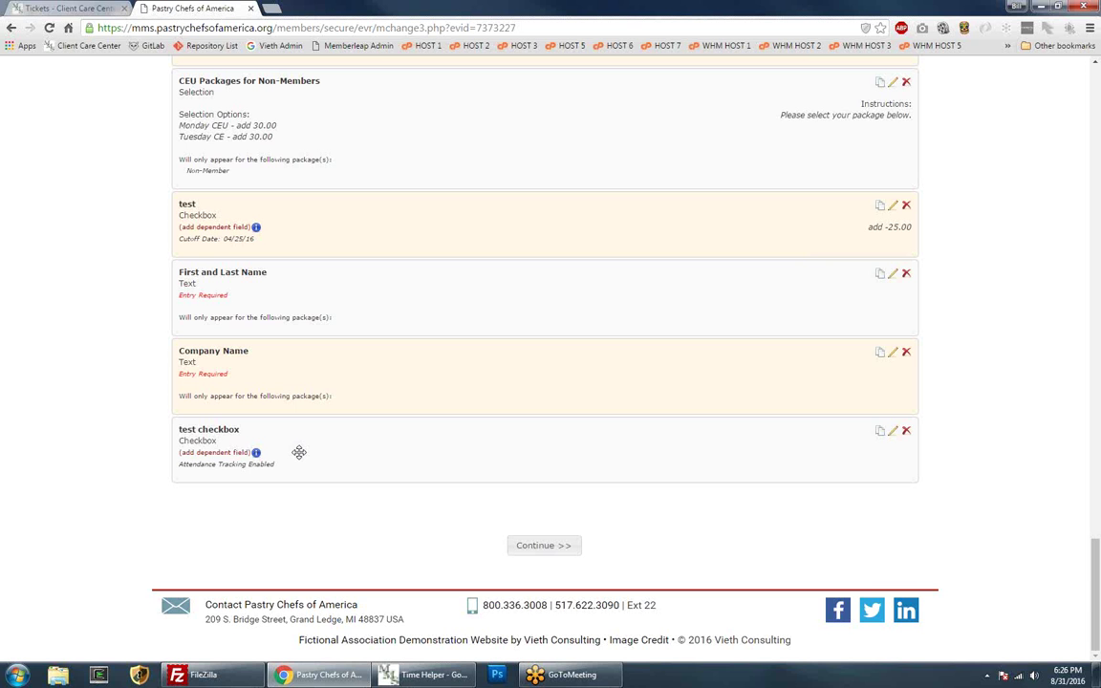
left_click(210, 455)
scroll(380, 527, "up", 1)
middle_click(380, 525)
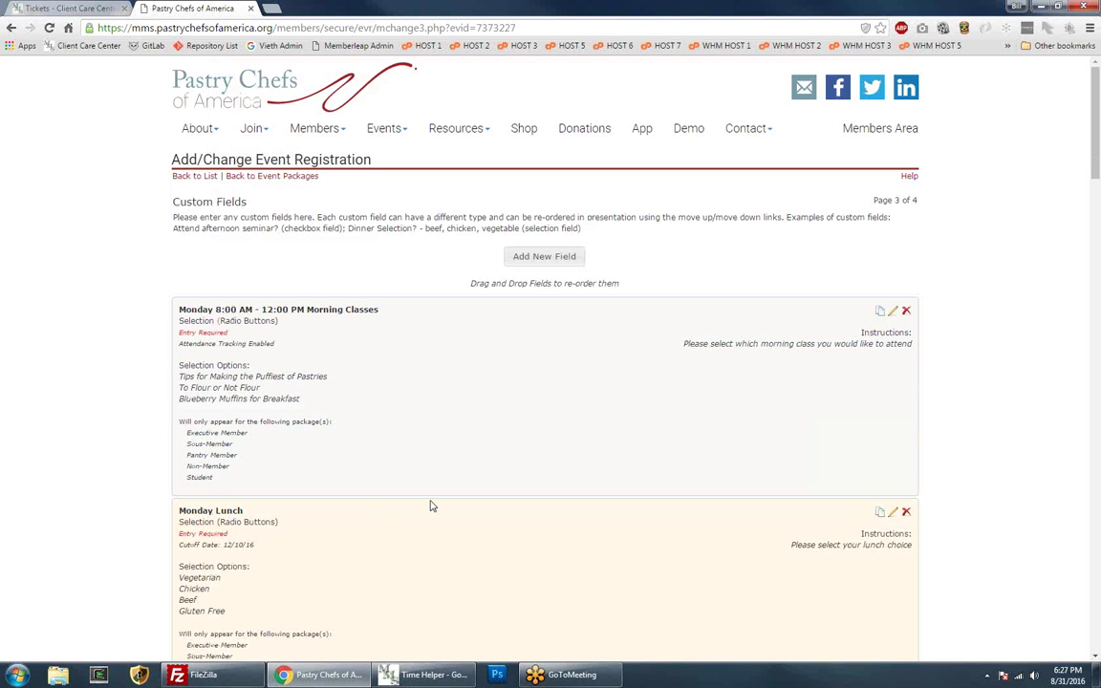
Open the Monday 8:00 AM - 12:00 PM Morning Classes field for editing and review its radio buttons option and package settings
left_click(890, 310)
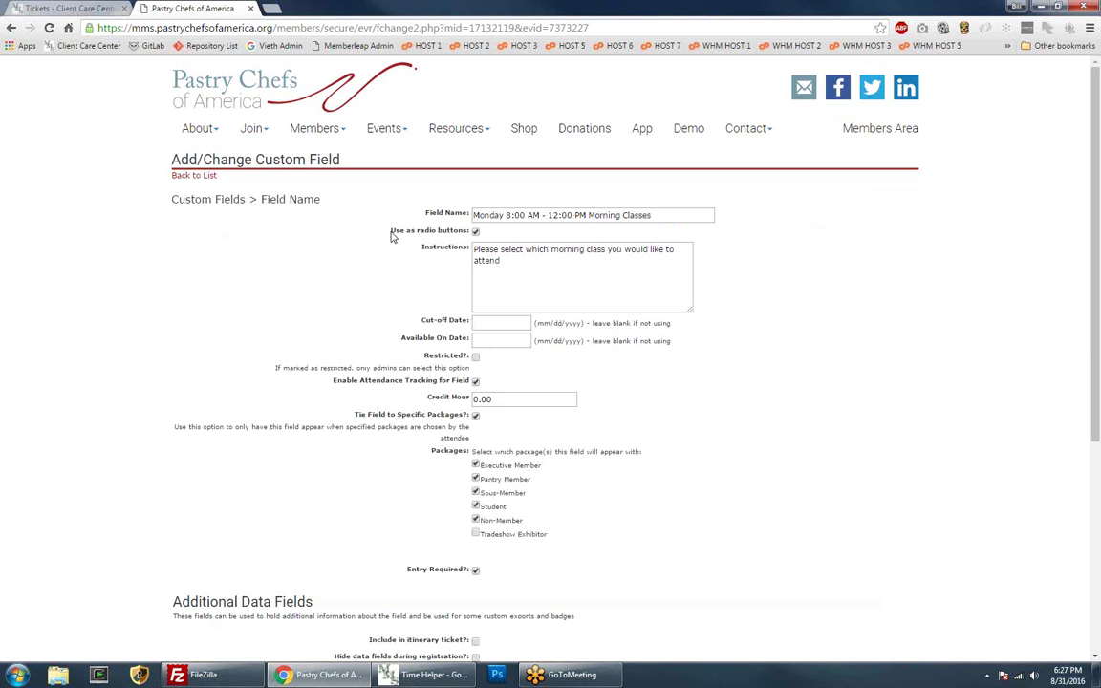
left_click_drag(389, 231, 457, 231)
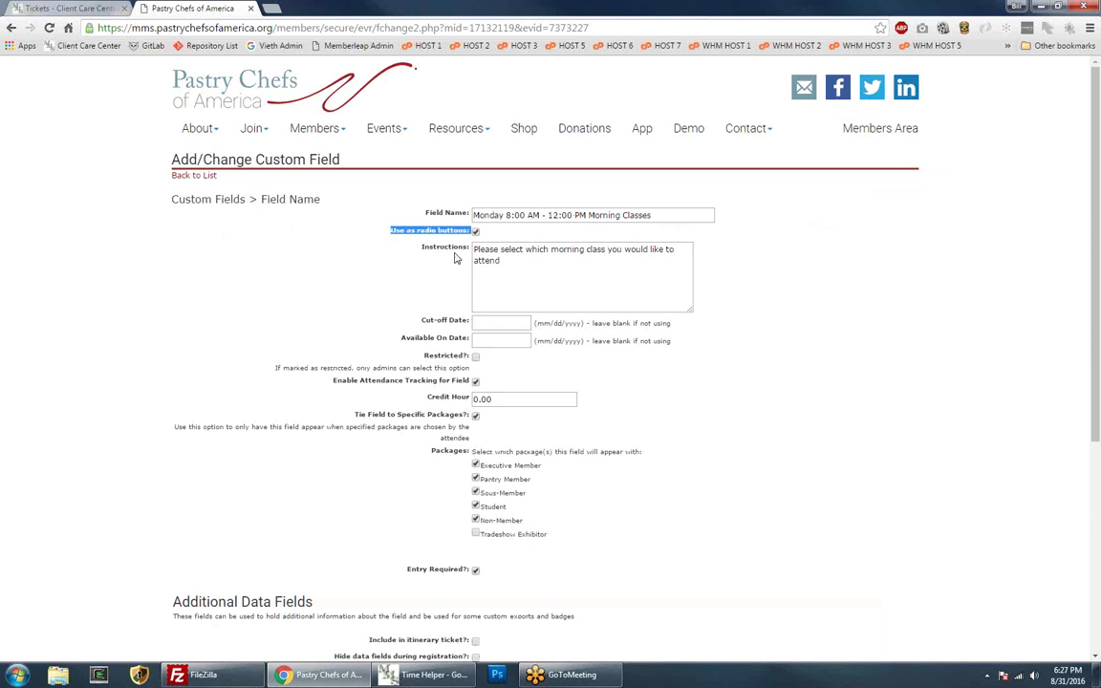
scroll(453, 260, "down", 3)
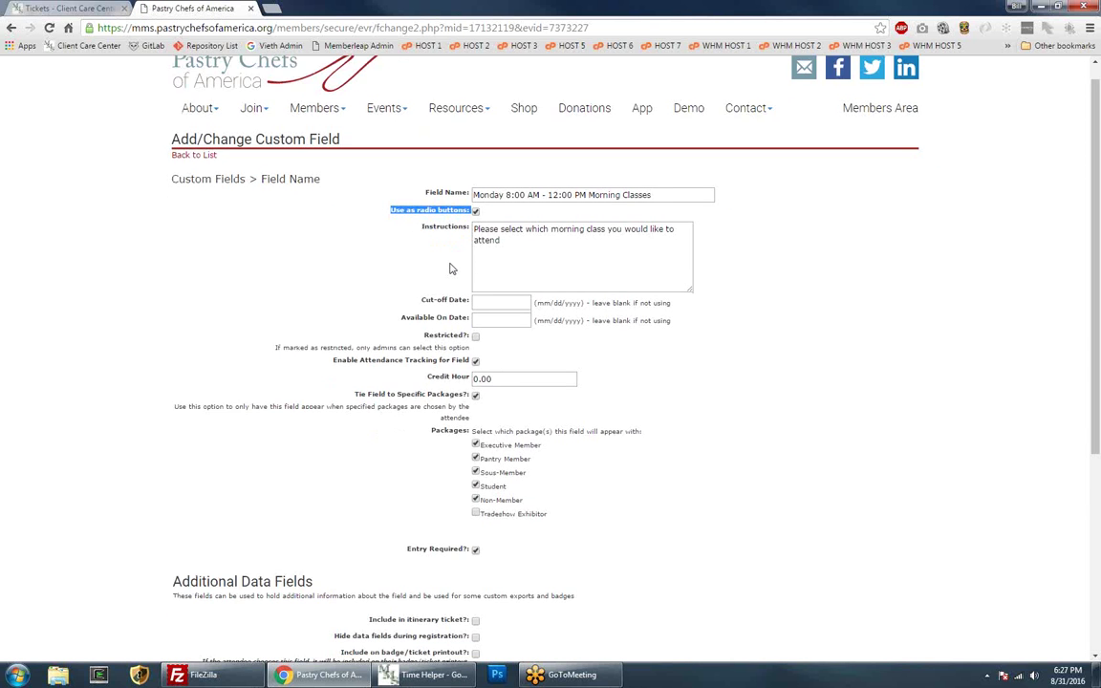
scroll(450, 265, "down", 1)
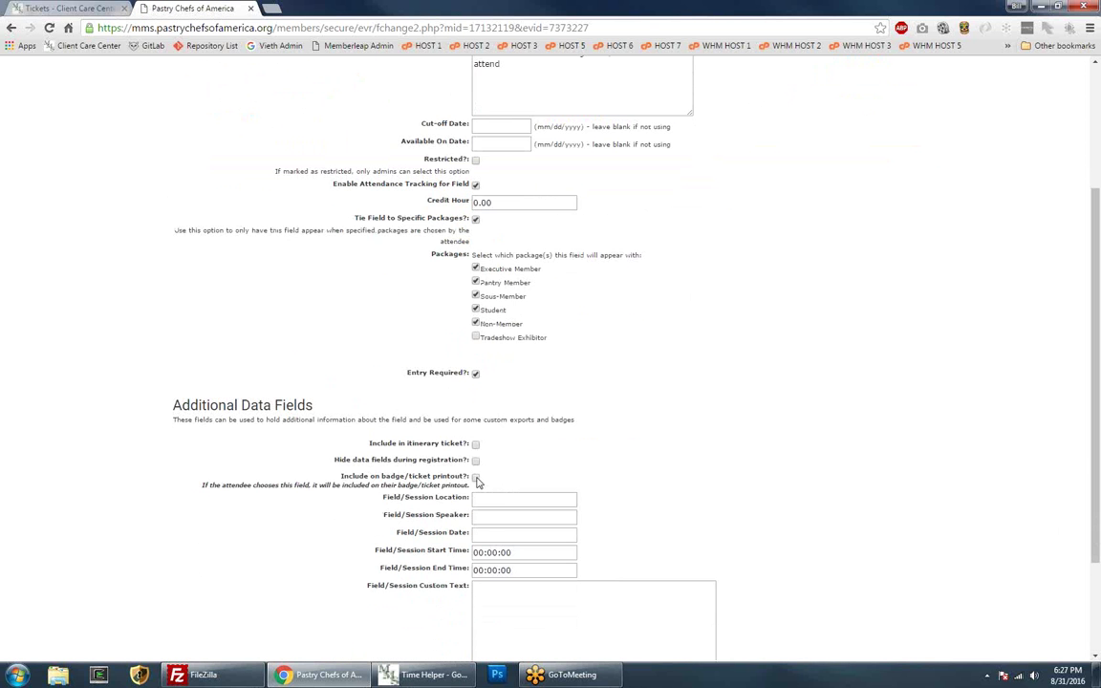
Try including the Morning Classes field on the badge/ticket printout and view the available Badge/Ticket Type layouts
left_click(476, 476)
scroll(816, 503, "down", 2)
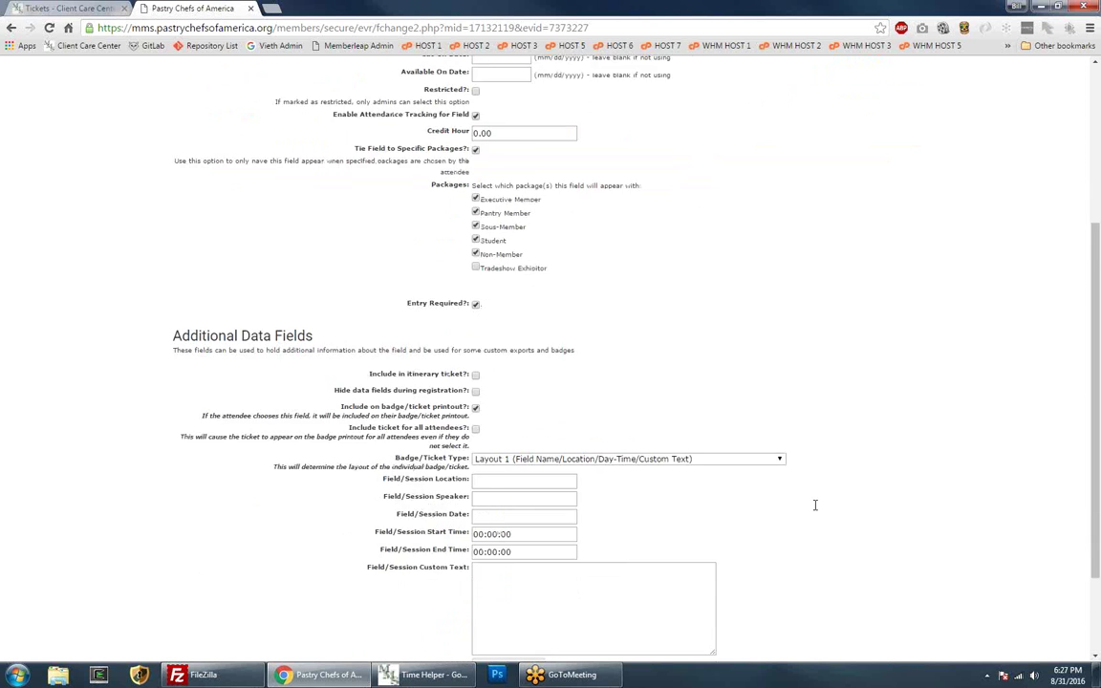
key("Tab")
key("Tab")
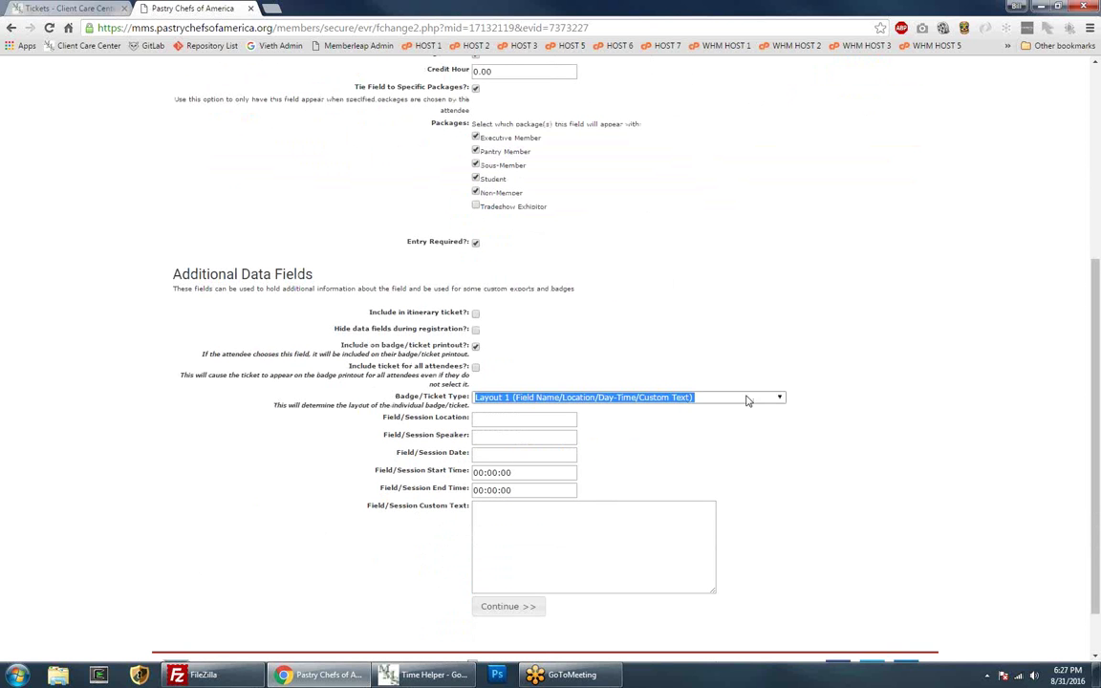
left_click(779, 398)
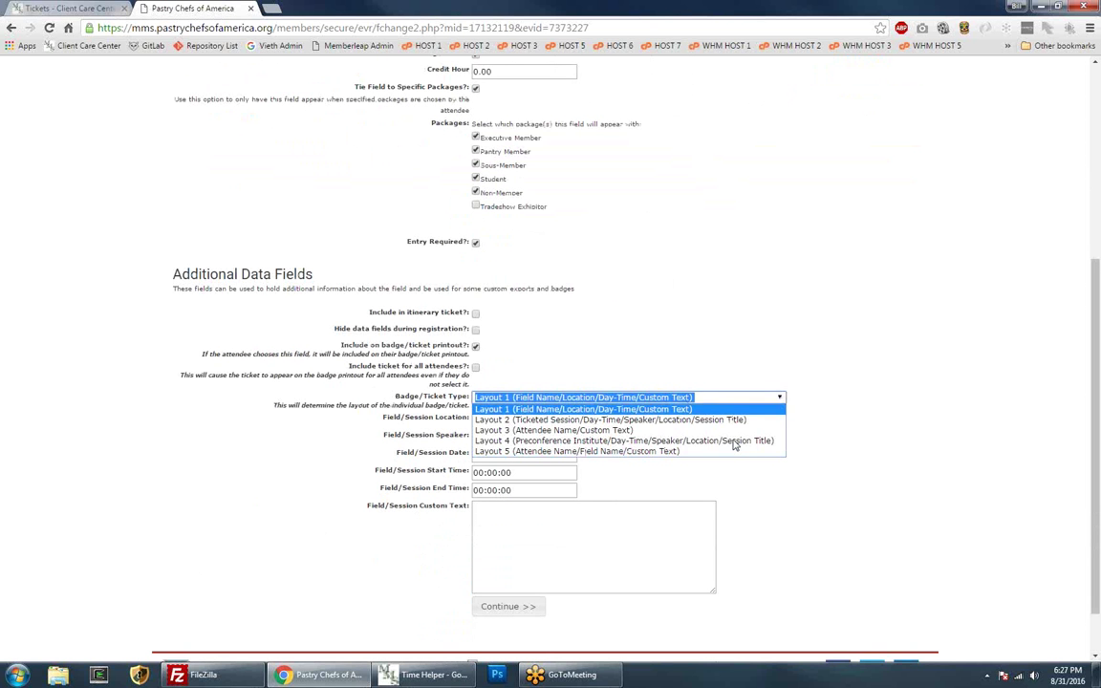
left_click(755, 398)
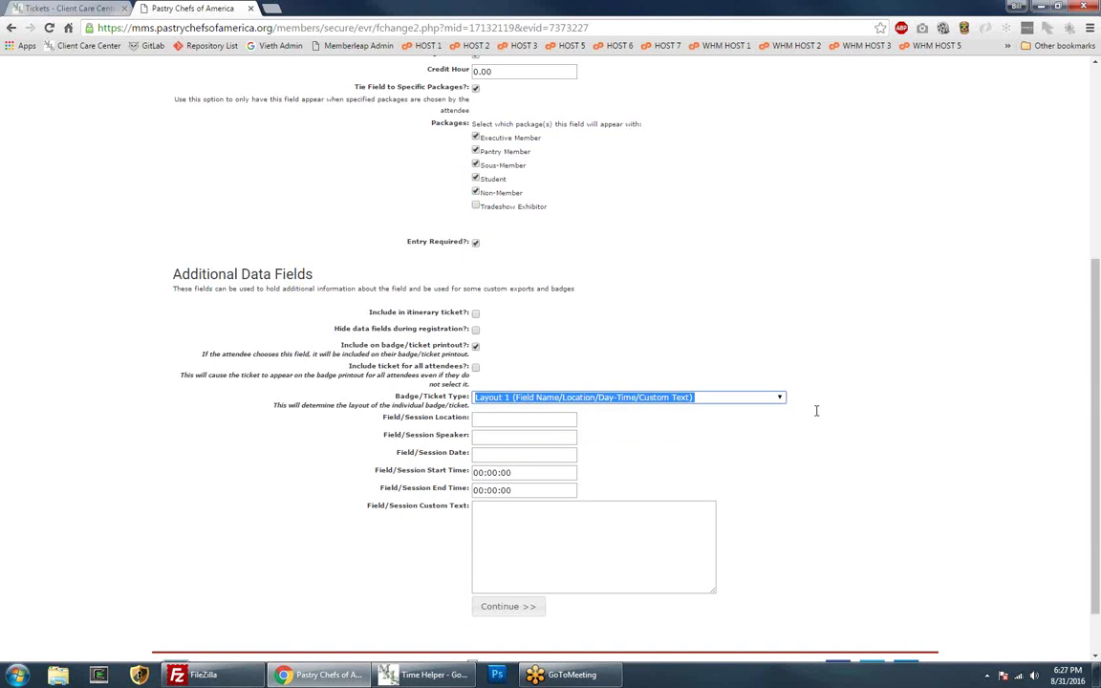
Recheck the Morning Classes field's badge/ticket layout setting and turn off its inclusion on the badge/ticket printout
scroll(715, 478, "up", 4)
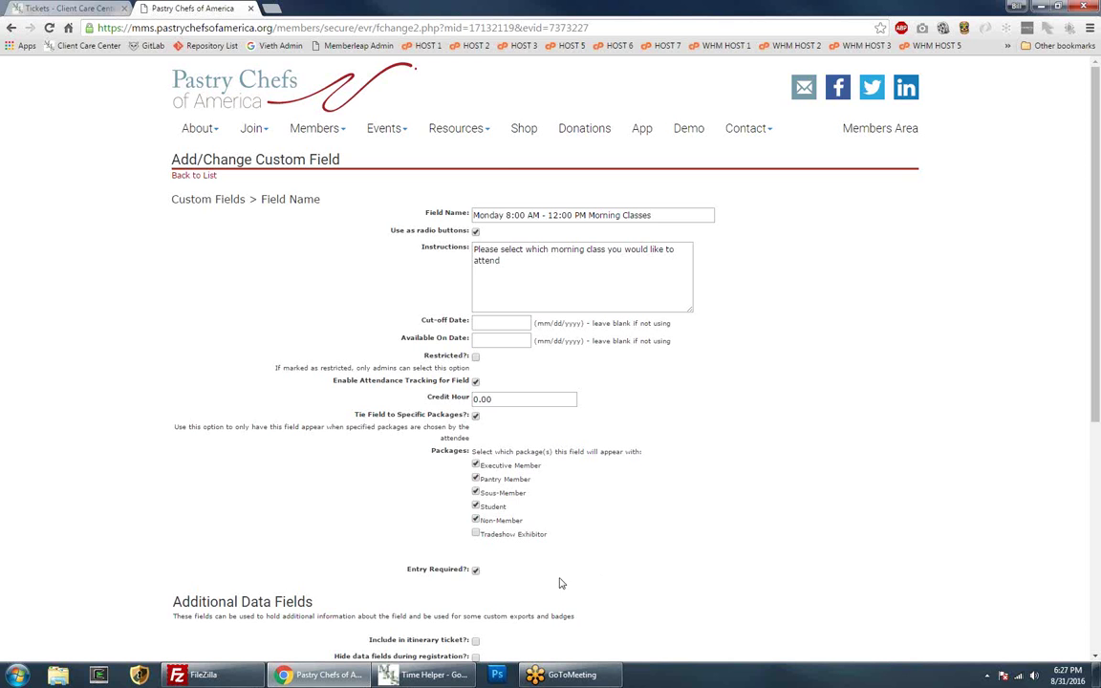
scroll(561, 583, "down", 5)
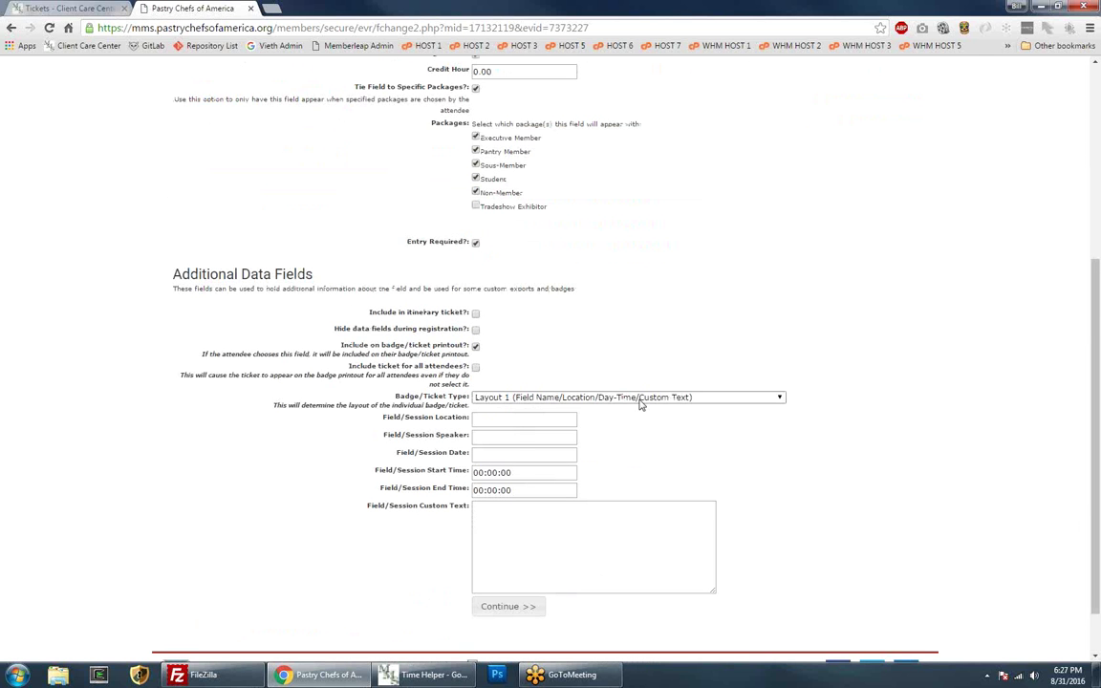
left_click(580, 396)
left_click(597, 360)
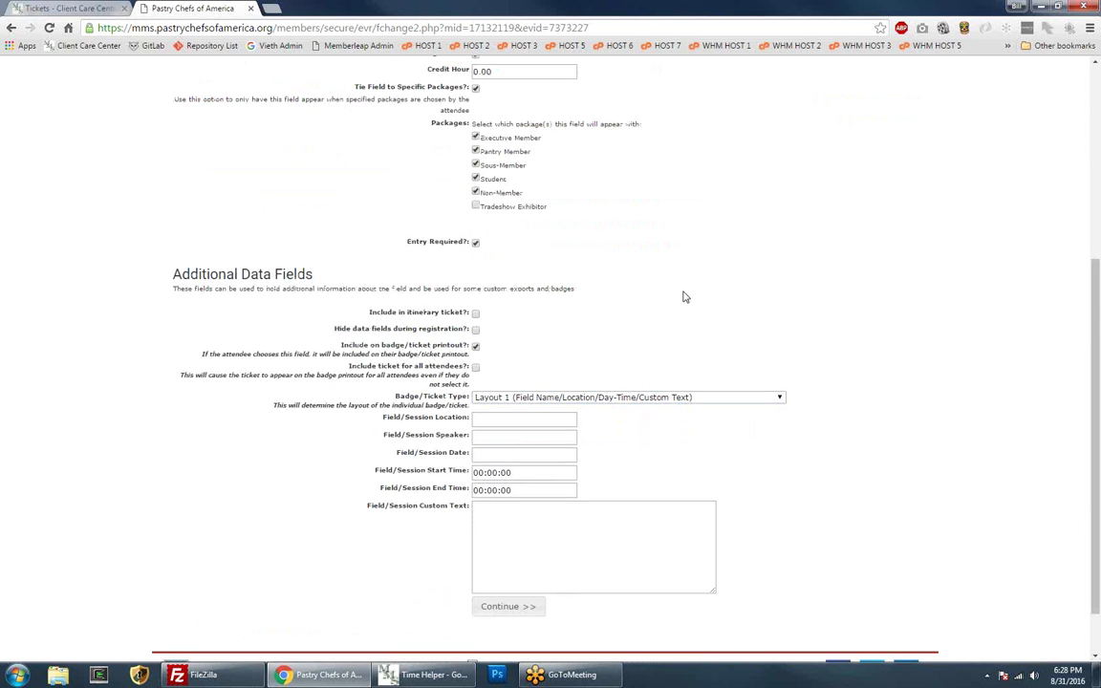
scroll(683, 297, "up", 5)
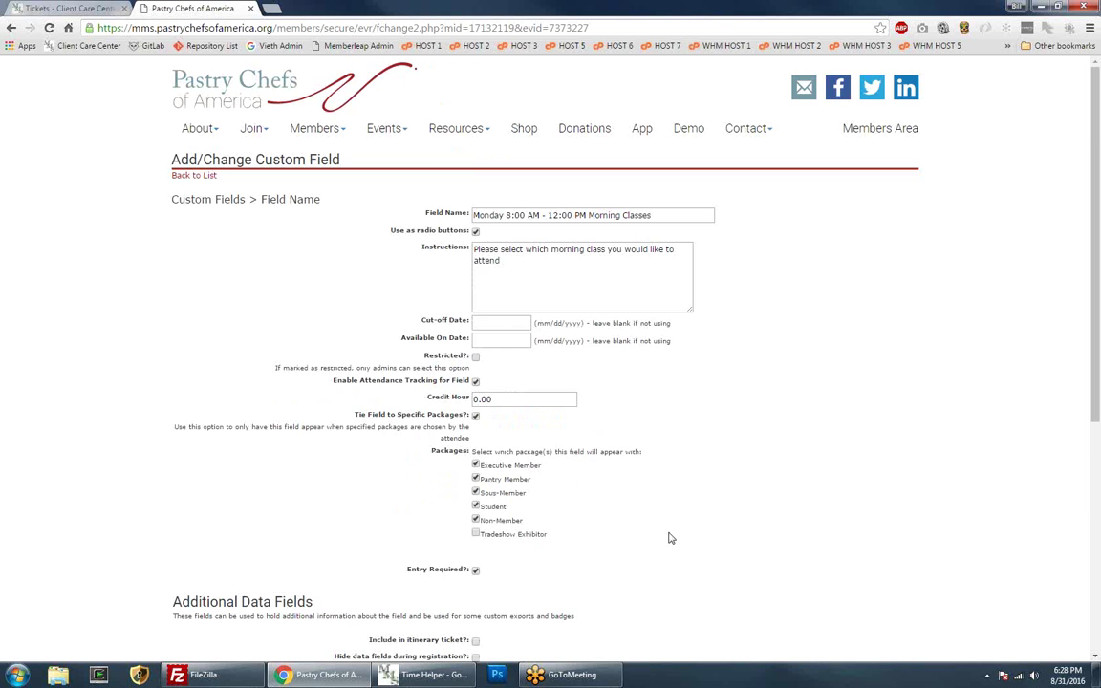
scroll(659, 489, "down", 2)
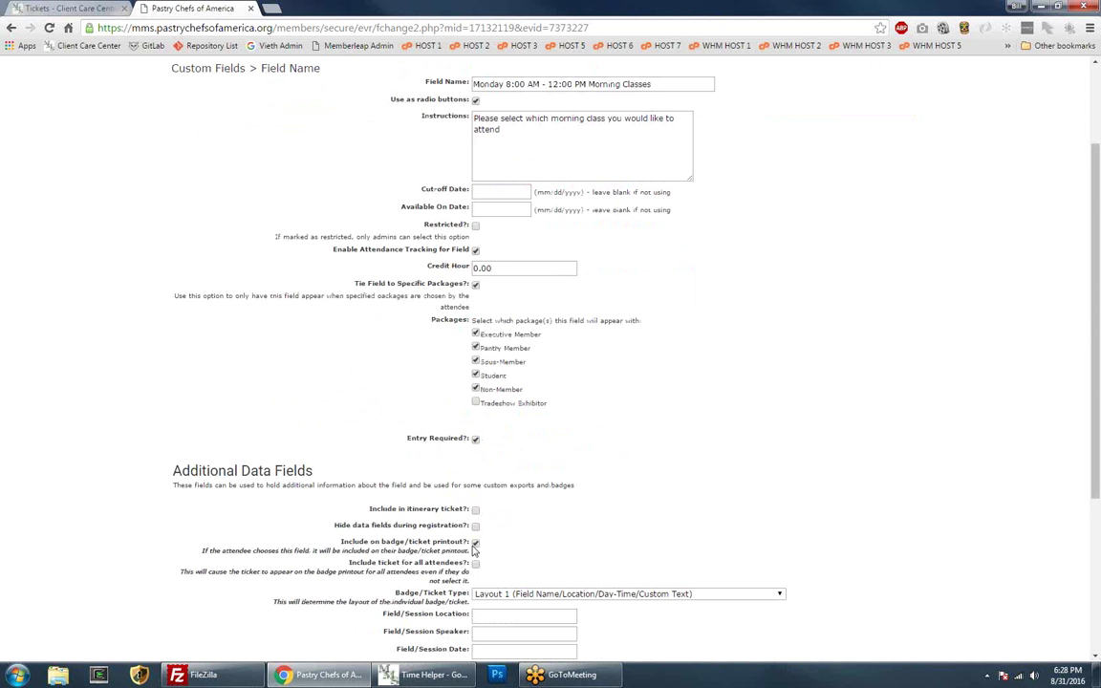
left_click(476, 544)
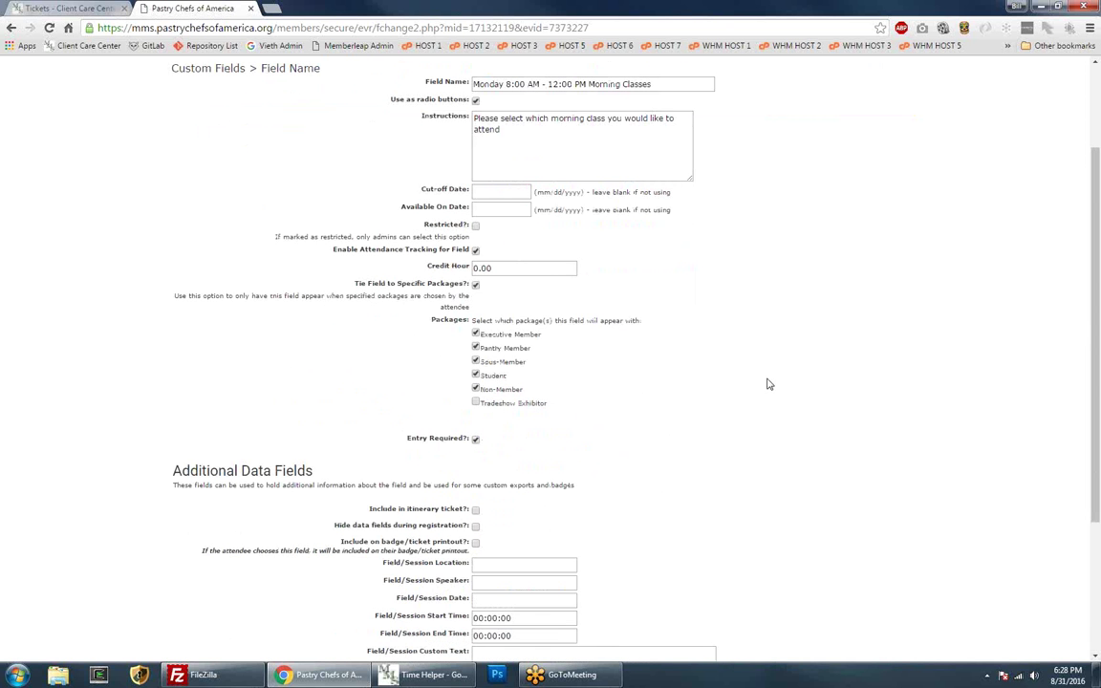
Save the Morning Classes field settings and continue to its selection options
scroll(669, 314, "up", 2)
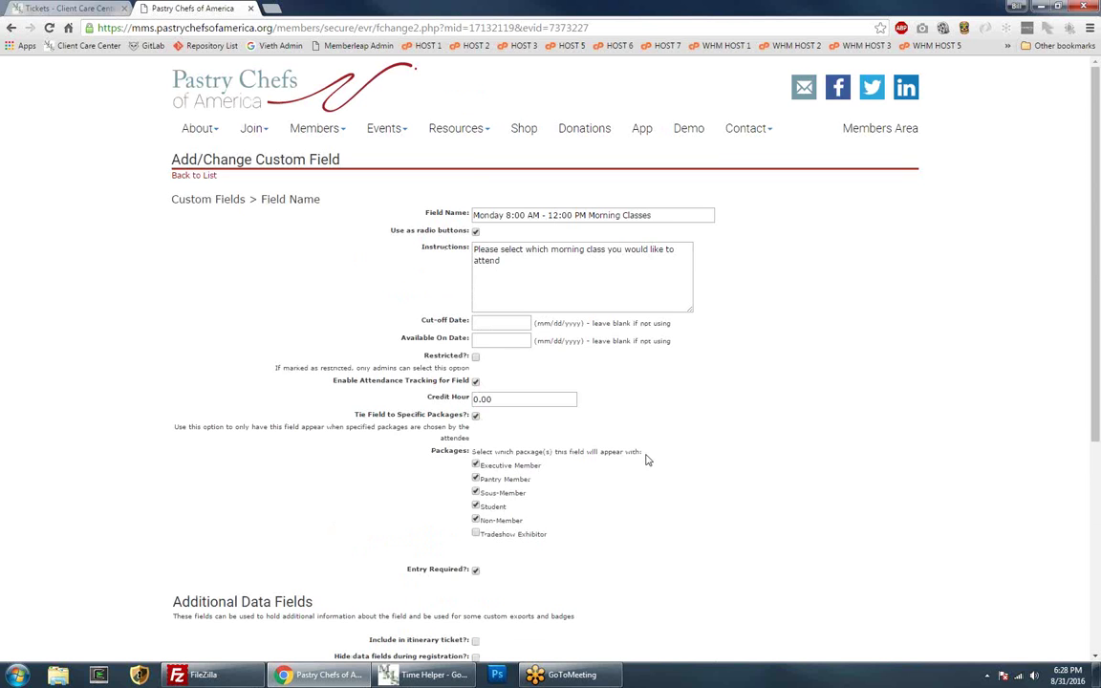
scroll(645, 460, "down", 4)
left_click(508, 544)
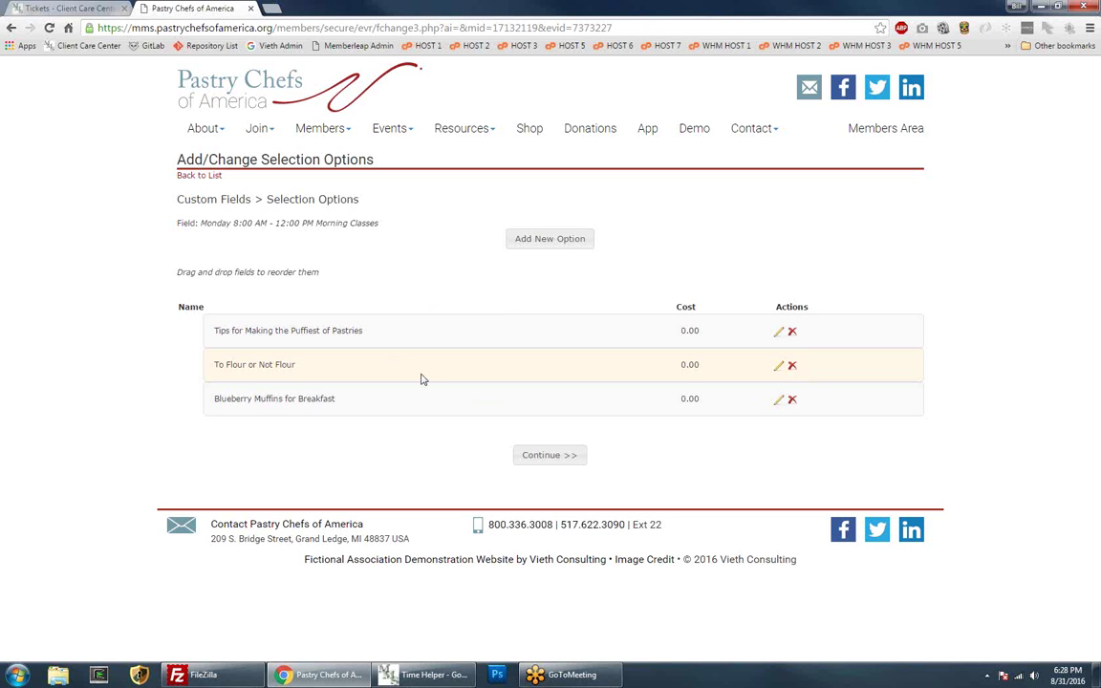
Start a new selection option for the Morning Classes field and review its description, speaker, location, cost, default option and cut-off date settings
left_click(544, 243)
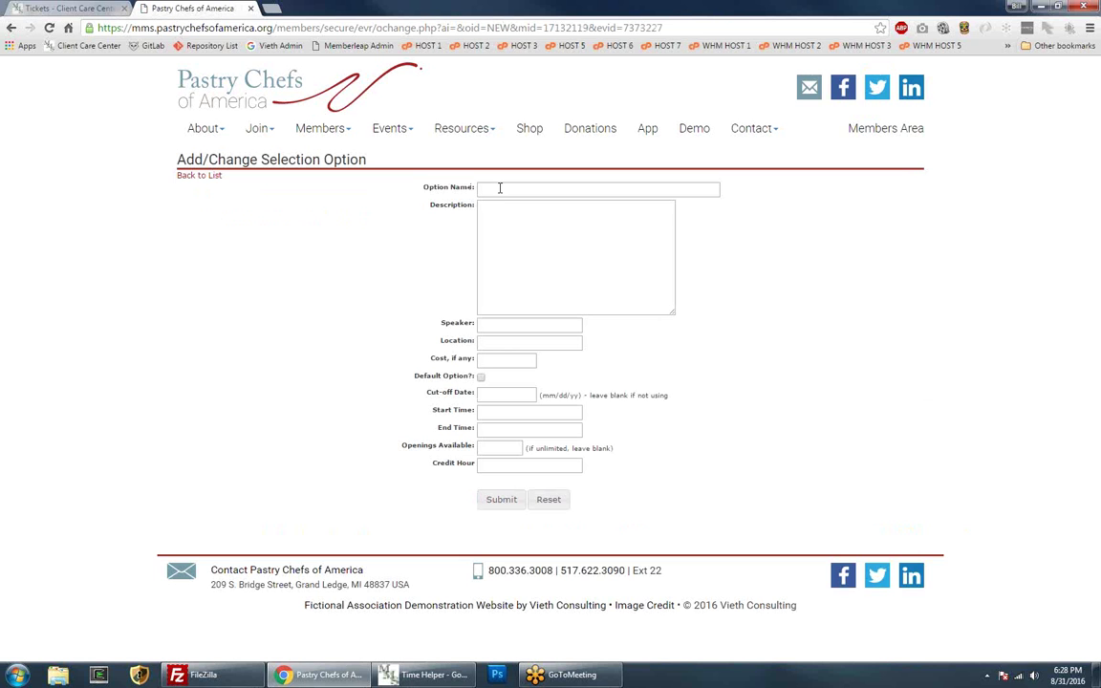
left_click(513, 236)
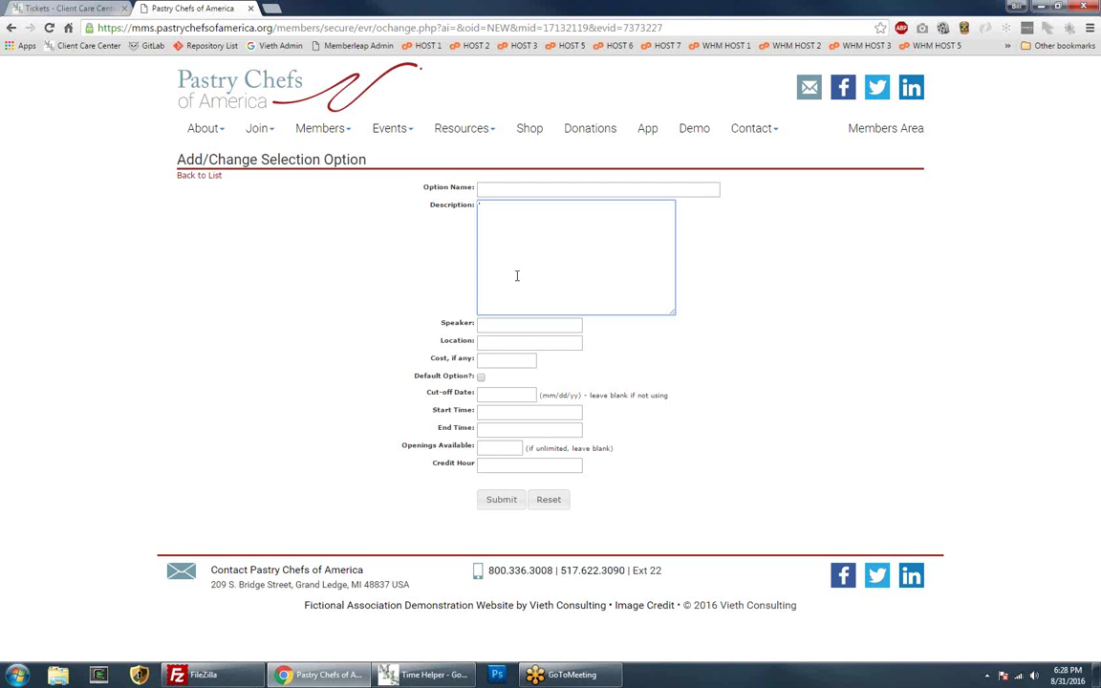
left_click(440, 324)
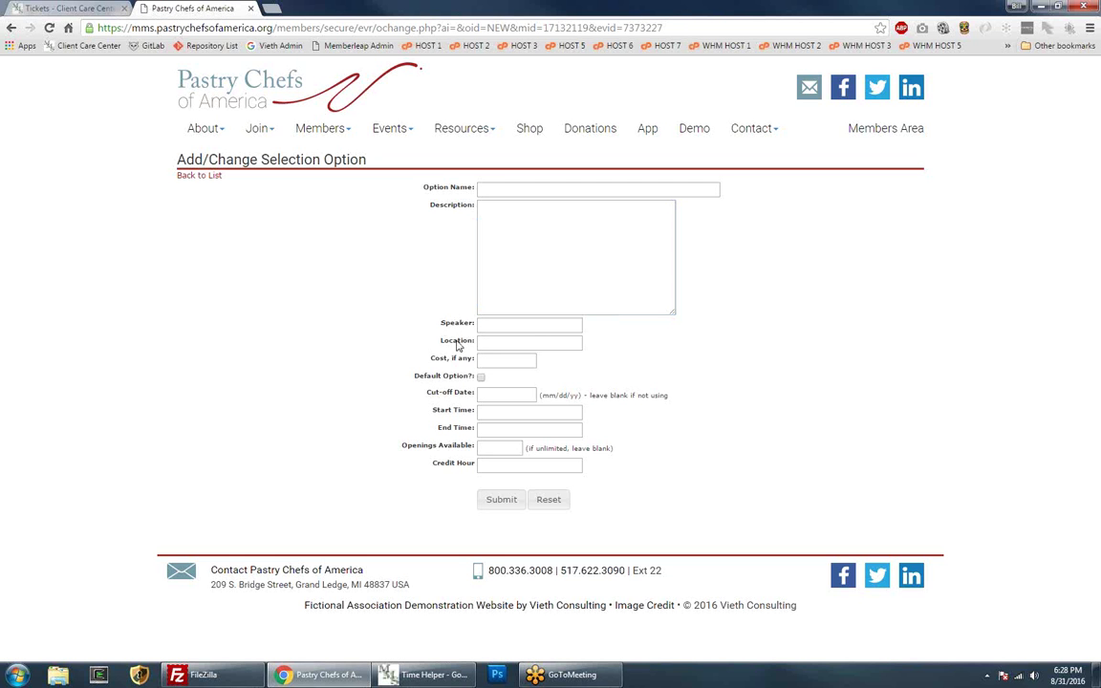
left_click_drag(430, 359, 476, 360)
left_click_drag(414, 375, 476, 379)
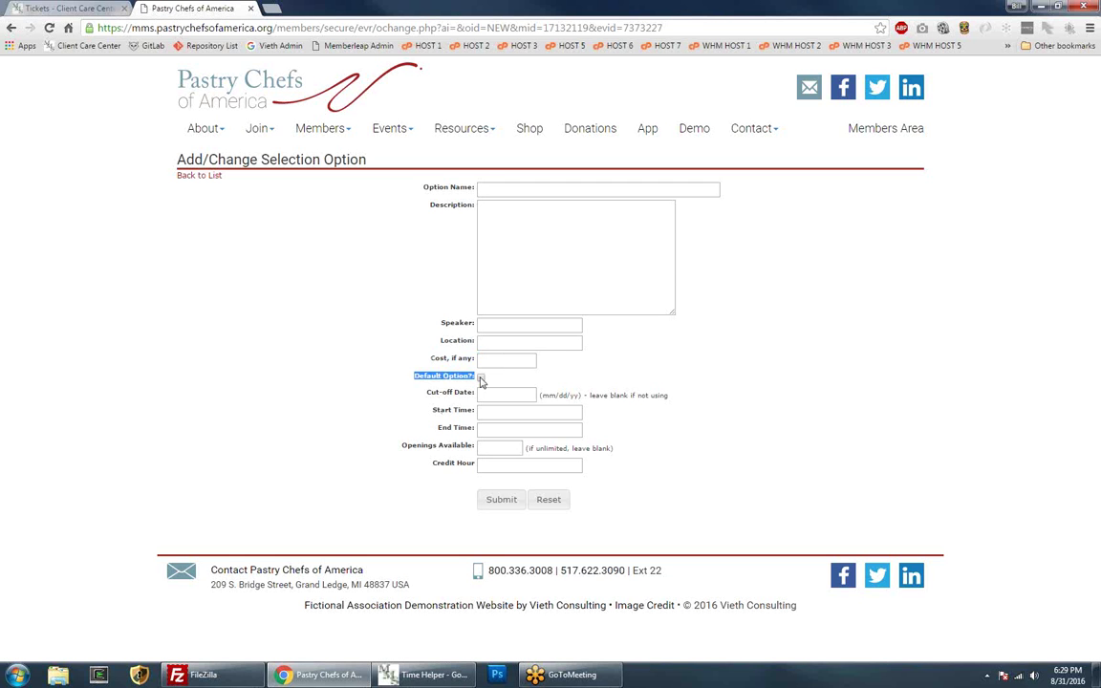
left_click_drag(427, 392, 518, 391)
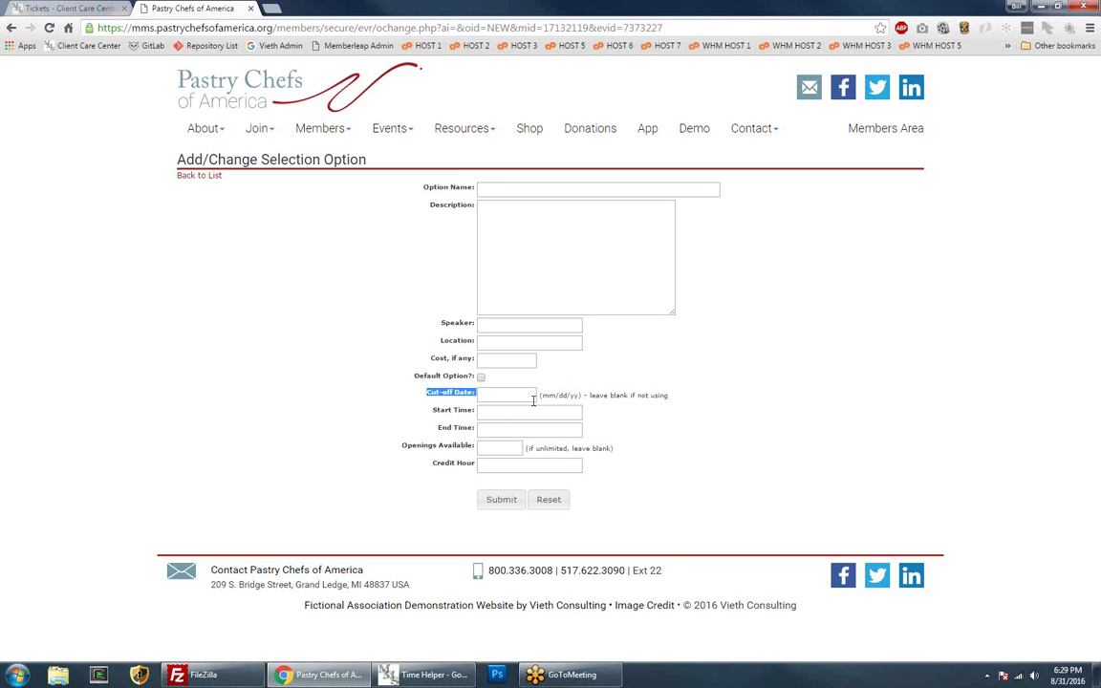
left_click(514, 394)
left_click(620, 381)
Try 5 as the new option's openings available, clear it, and return to the selection options list without submitting
left_click(500, 447)
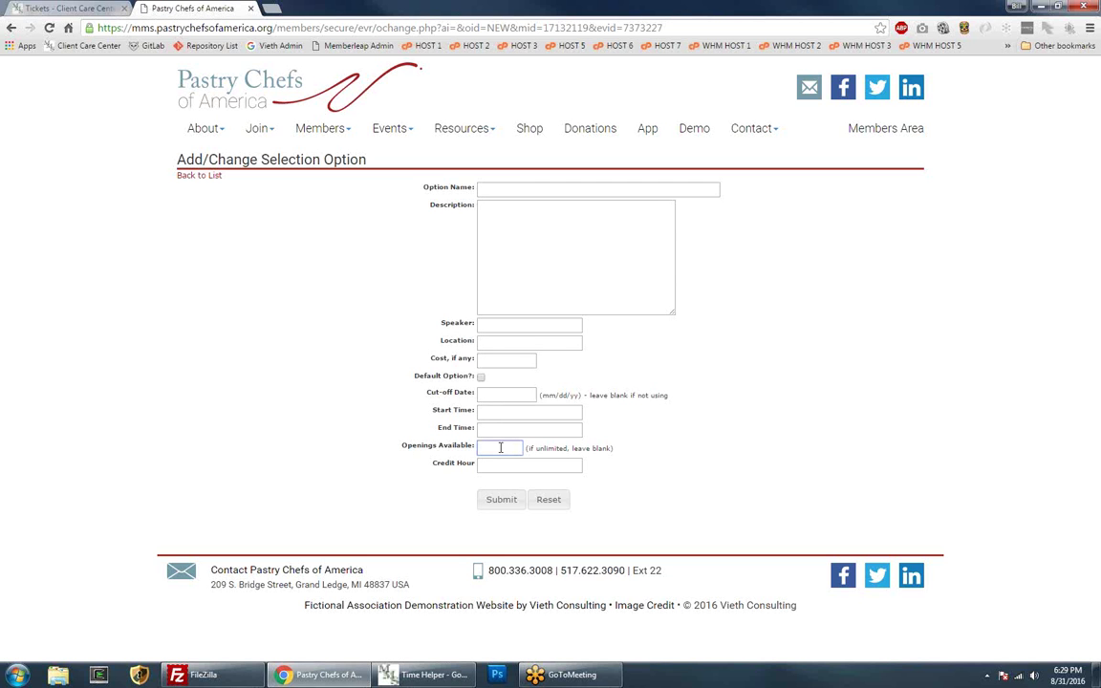
type("5")
left_click(469, 447)
left_click(468, 446)
key("BackSpace")
left_click(457, 462)
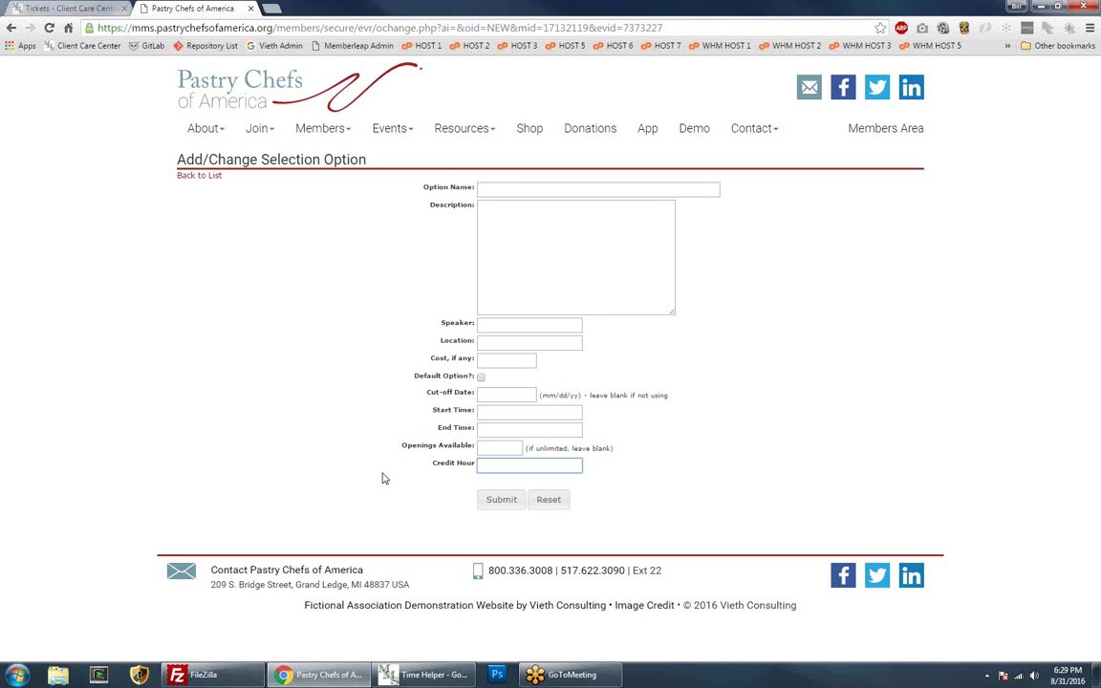
left_click(389, 424)
key("alt+Left")
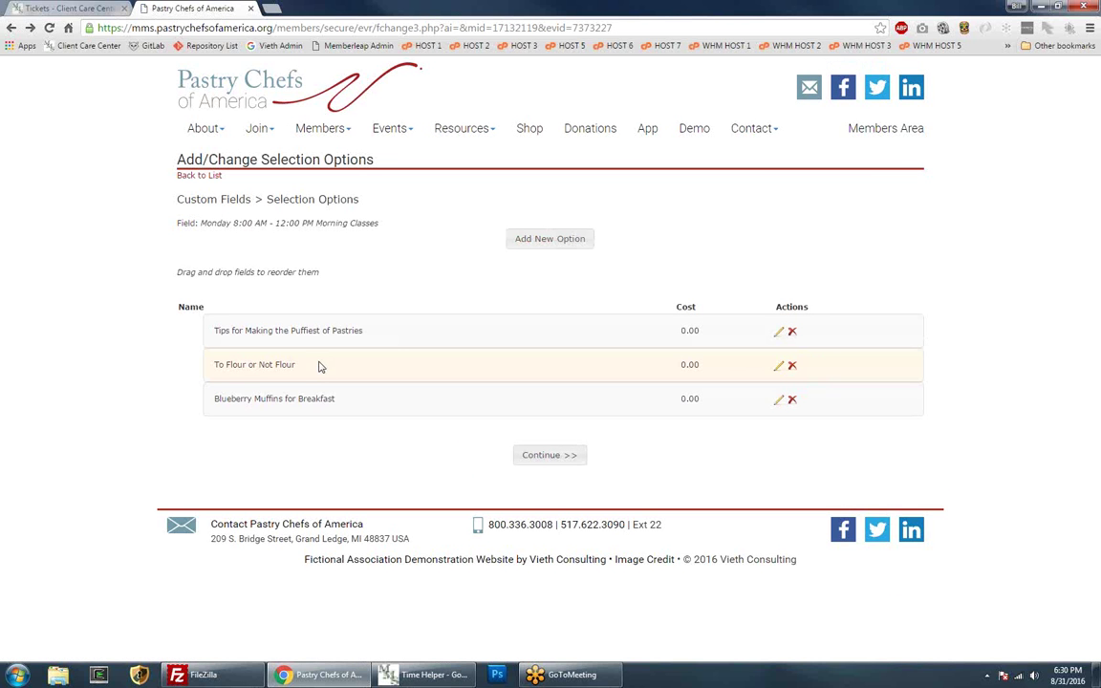
Reorder the options as Blueberry Muffins for Breakfast, To Flour or Not Flour, Tips for Making the Puffiest of Pastries, and continue
left_click_drag(363, 368, 375, 427)
left_click_drag(386, 337, 376, 430)
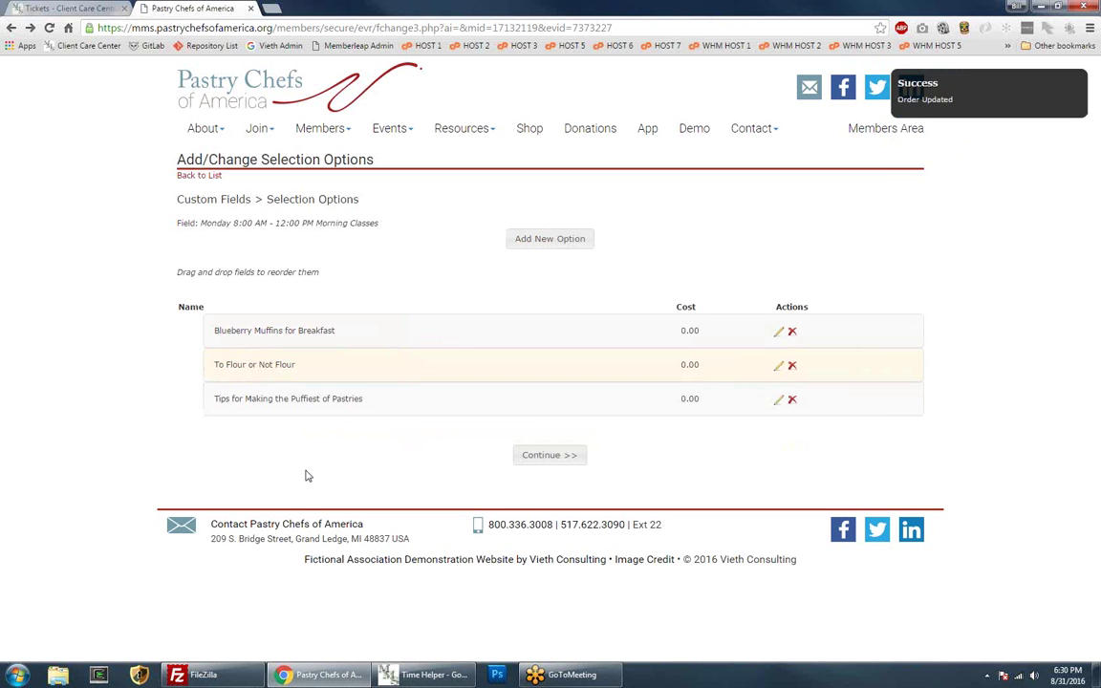
left_click(549, 456)
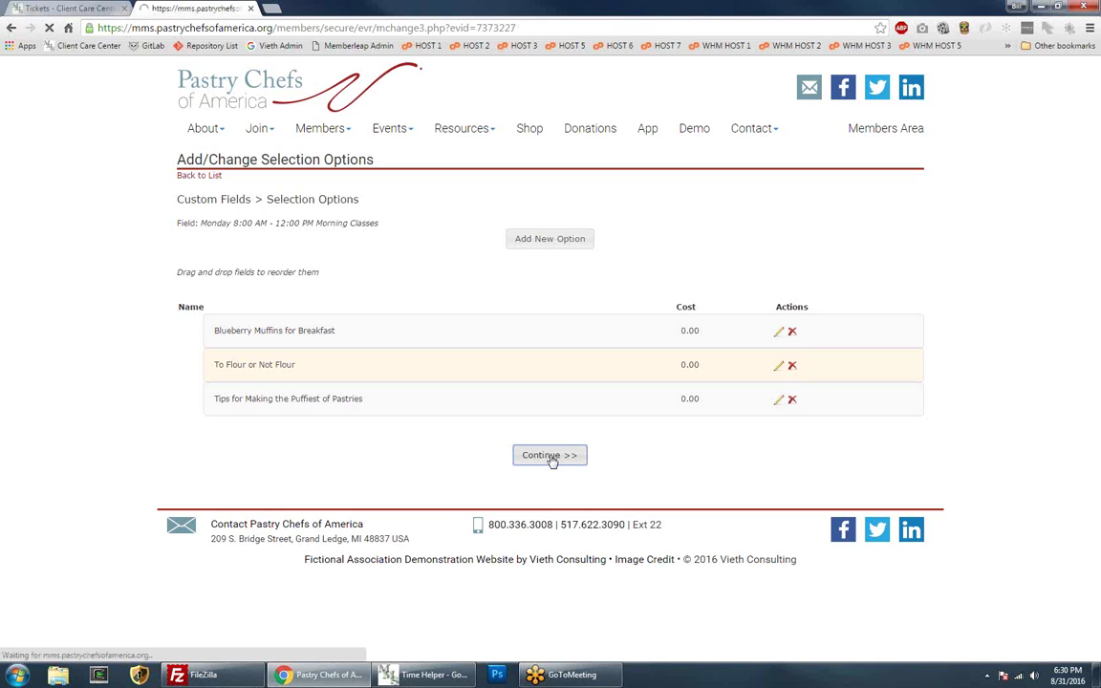